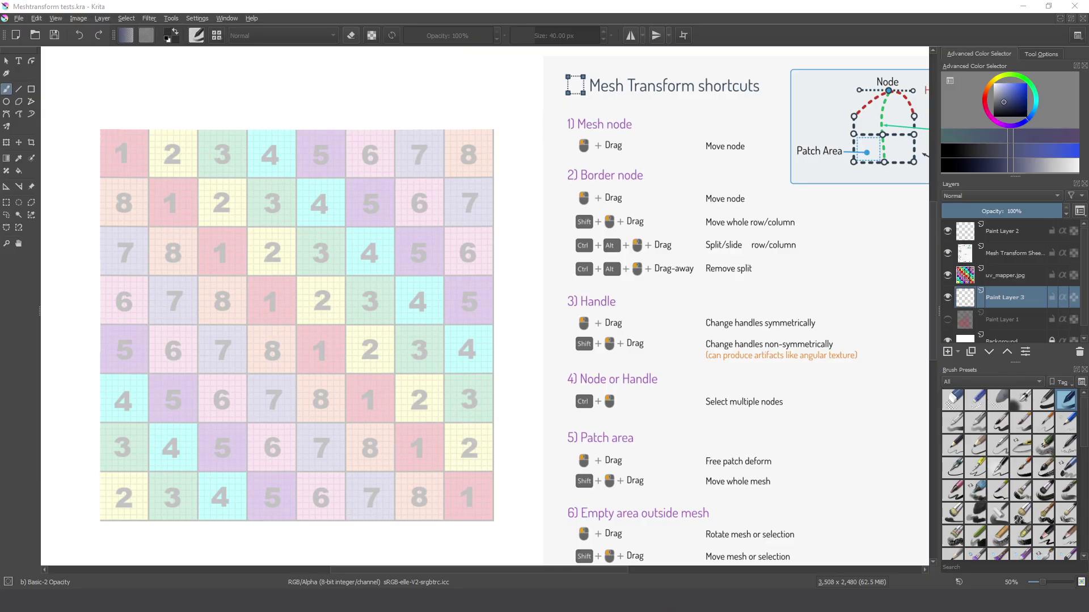
Step: Activate the Transform tool on the uv_mapper.jpg layer instead of the empty paint layer
{"action": "left_click", "coordinate": [11, 144]}
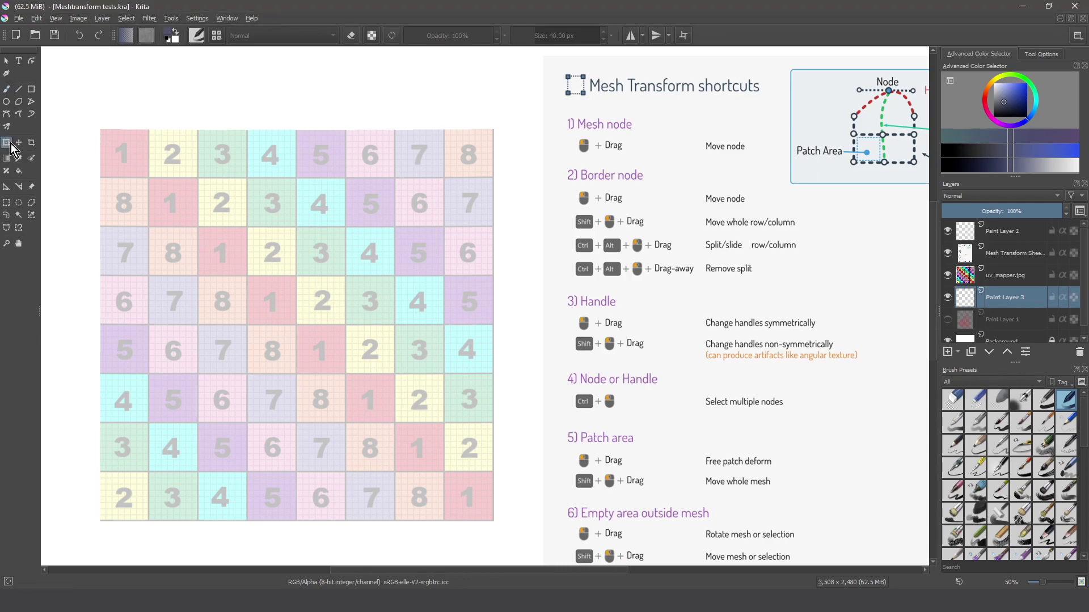
{"action": "left_click", "coordinate": [278, 200]}
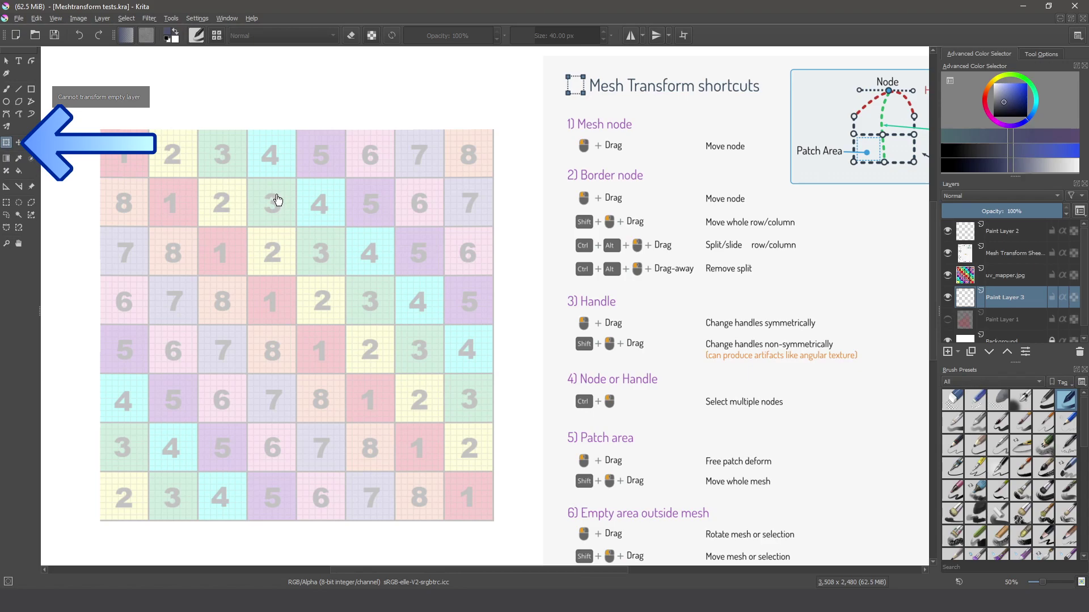
{"action": "left_click", "coordinate": [999, 278]}
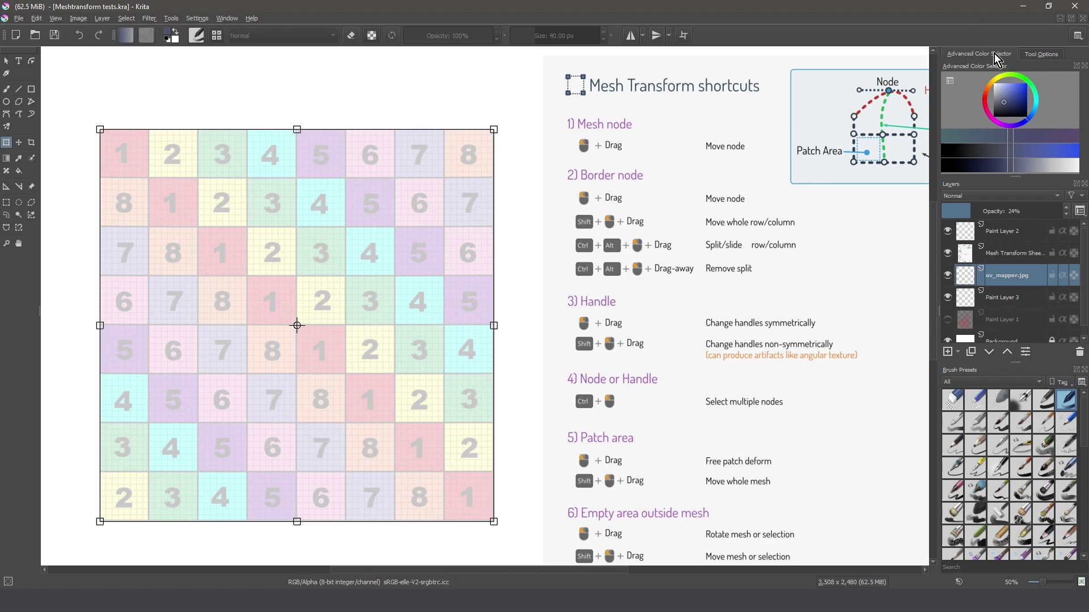
Step: Undock Tool Options from the right docker, dock it under the toolbox, and enlarge it
{"action": "left_click", "coordinate": [1041, 54]}
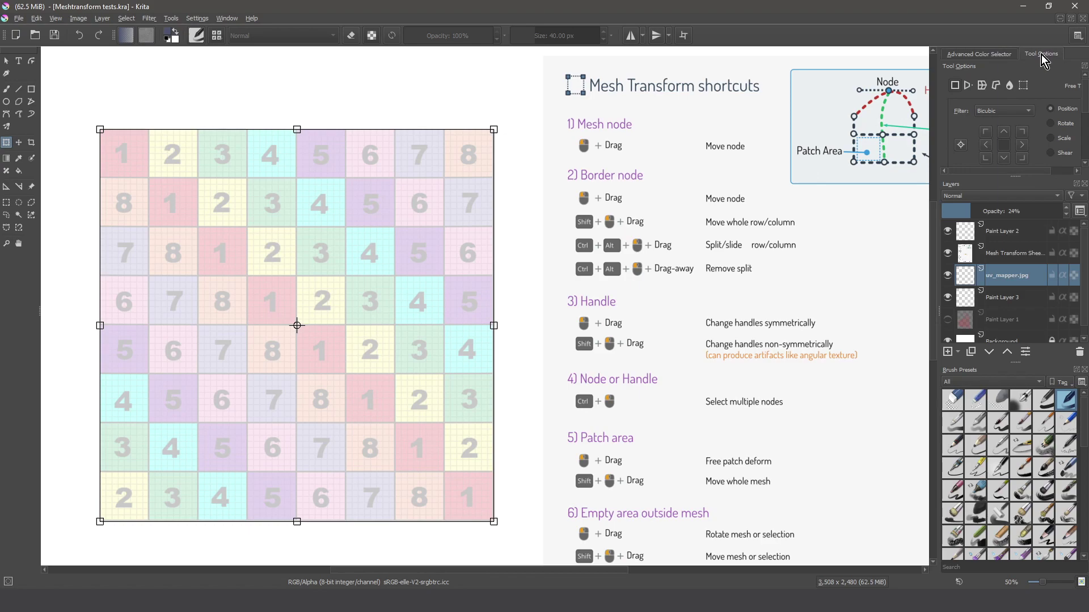
{"action": "left_click_drag", "start_coordinate": [1044, 59], "coordinate": [23, 307]}
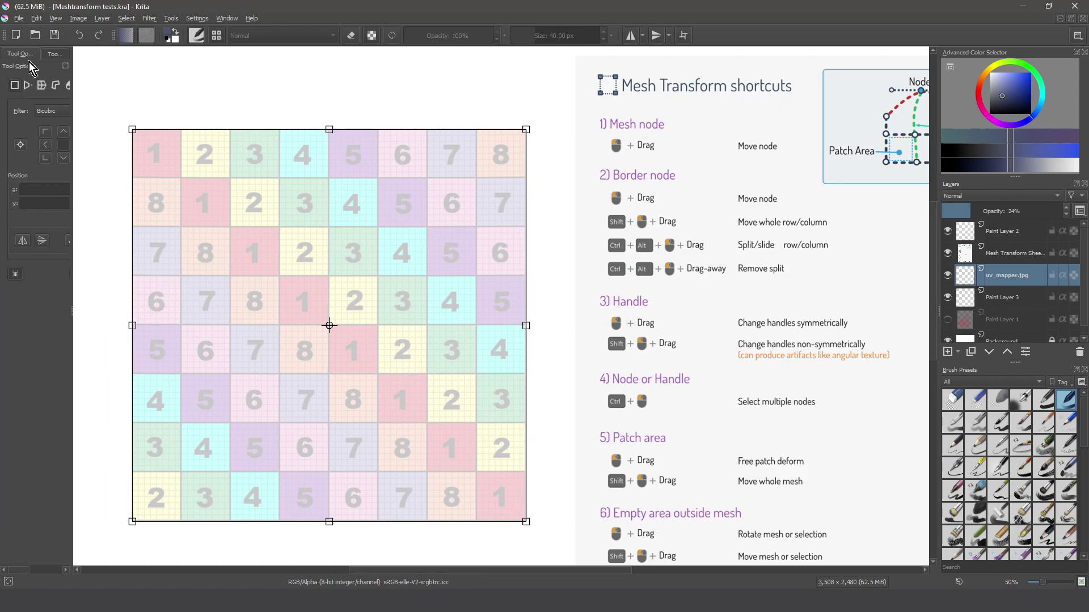
{"action": "left_click_drag", "start_coordinate": [28, 64], "coordinate": [28, 212]}
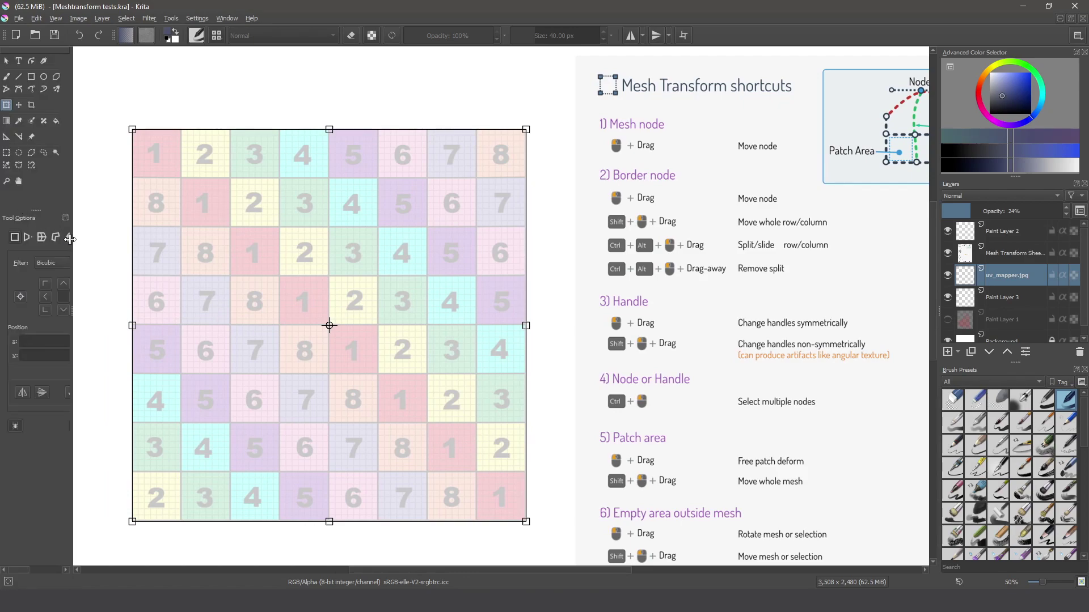
{"action": "left_click_drag", "start_coordinate": [75, 238], "coordinate": [167, 259]}
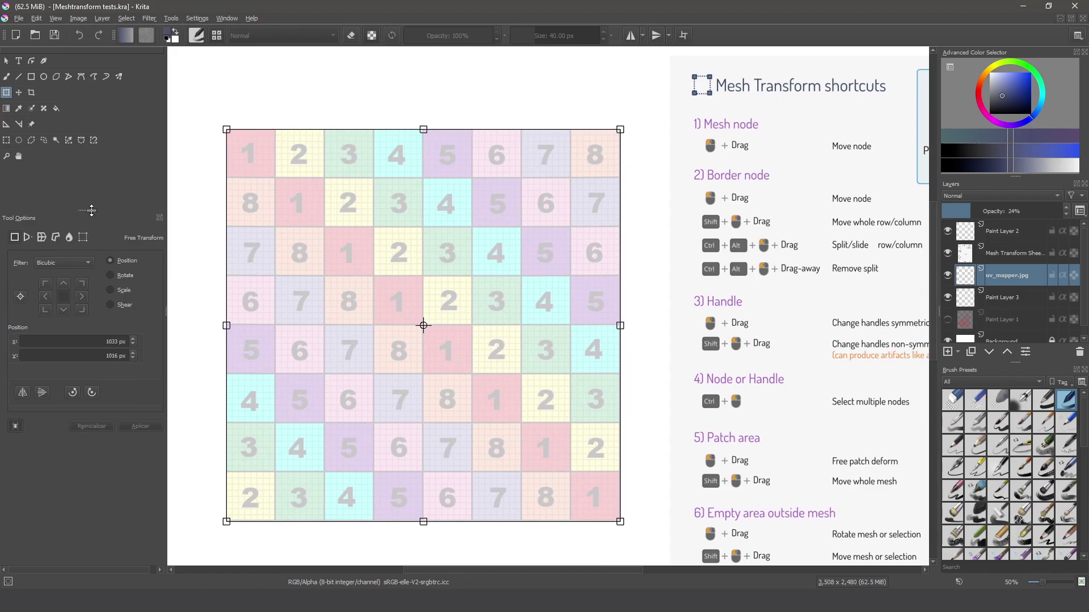
{"action": "left_click_drag", "start_coordinate": [84, 210], "coordinate": [83, 174]}
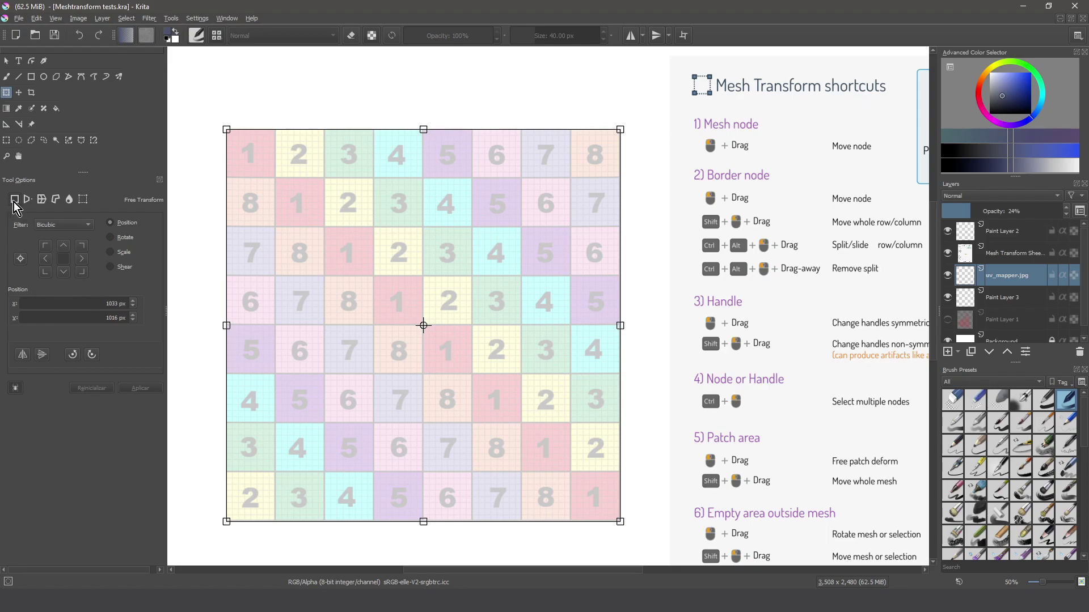
Step: Switch the transform to Mesh mode with 5 columns and 7 rows
{"action": "left_click", "coordinate": [83, 200]}
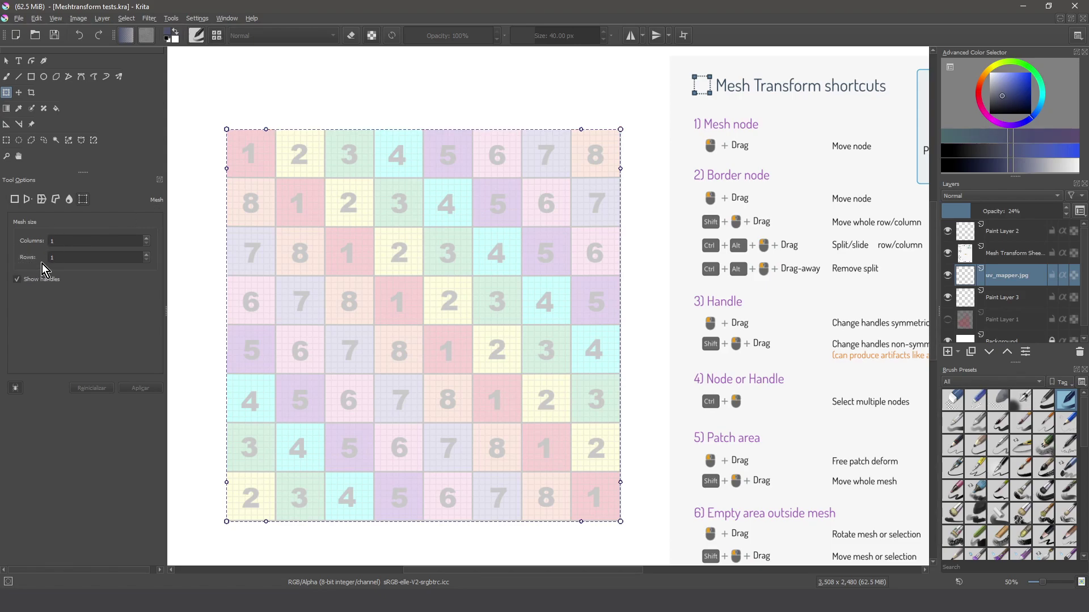
{"action": "left_click", "coordinate": [146, 238]}
{"action": "left_click", "coordinate": [146, 238]}
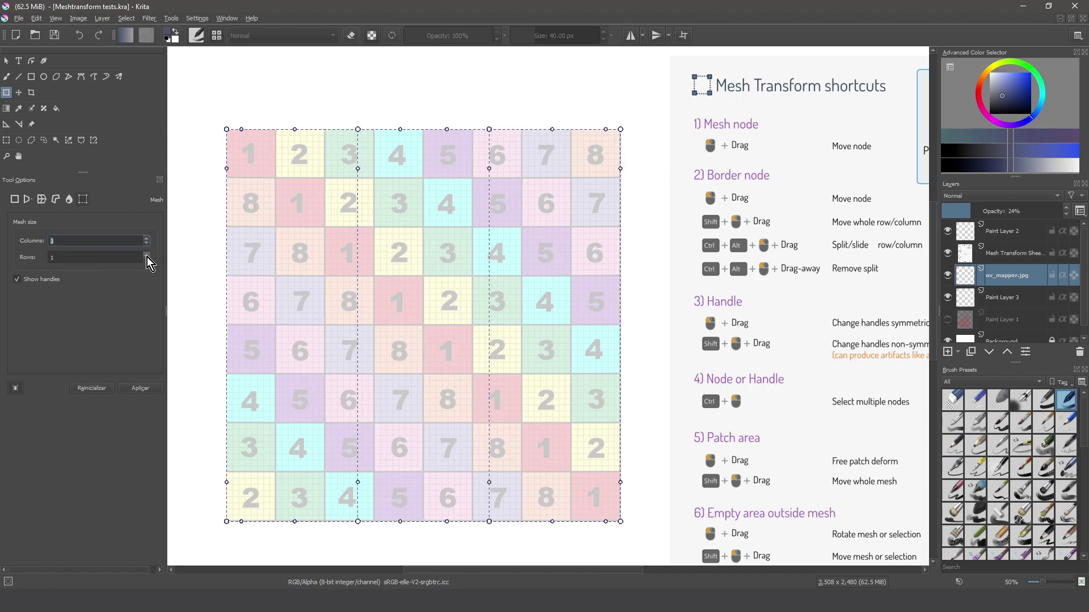
{"action": "left_click", "coordinate": [147, 256]}
{"action": "left_click", "coordinate": [147, 256]}
{"action": "left_click", "coordinate": [146, 255]}
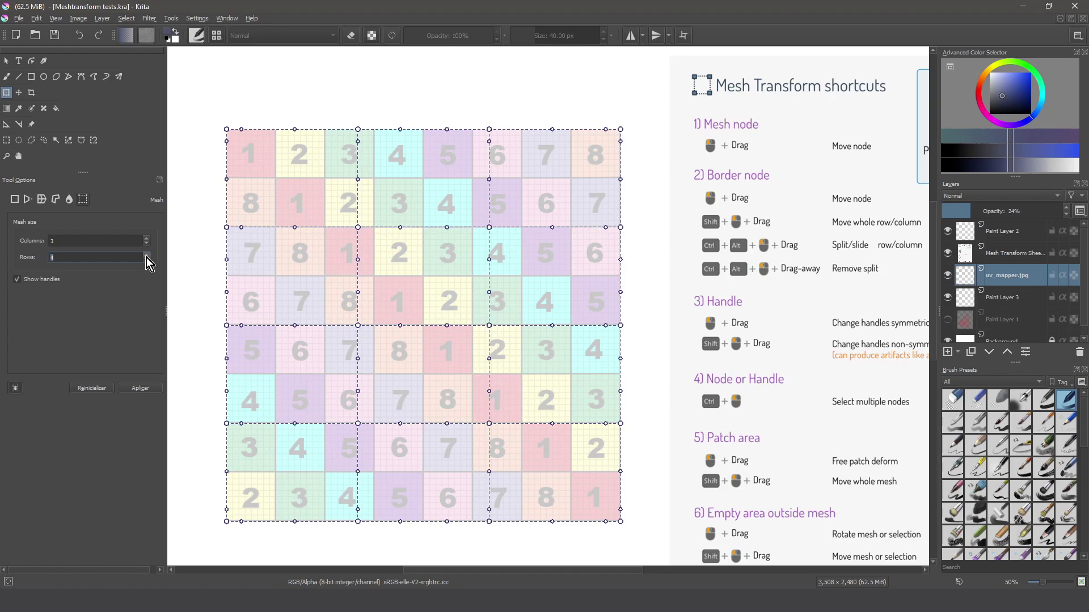
{"action": "left_click", "coordinate": [147, 256]}
{"action": "left_click", "coordinate": [147, 256]}
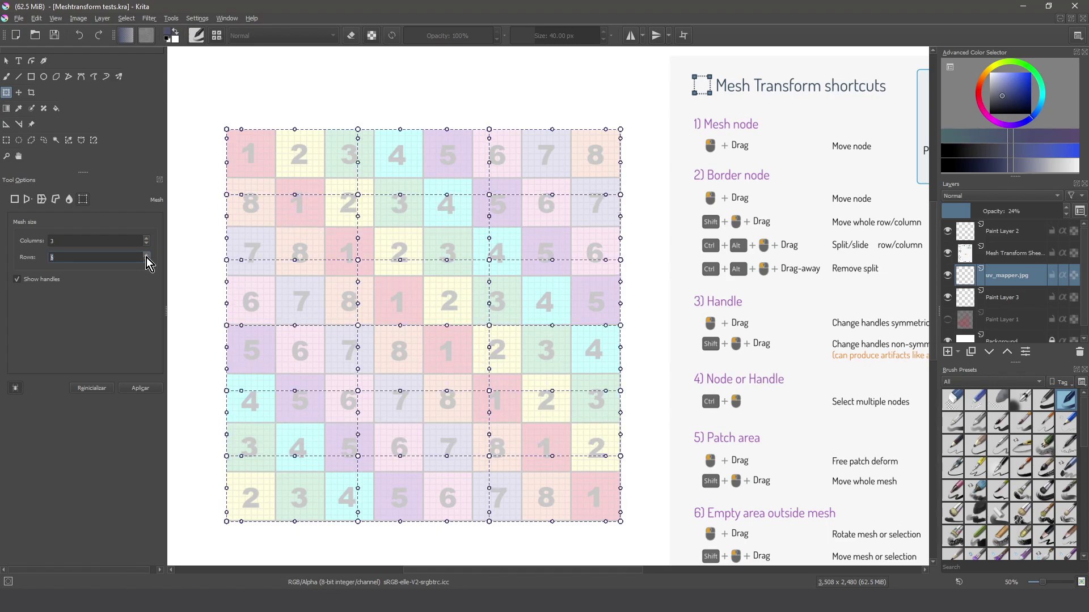
{"action": "left_click", "coordinate": [146, 257]}
{"action": "left_click", "coordinate": [145, 240]}
{"action": "left_click", "coordinate": [145, 241]}
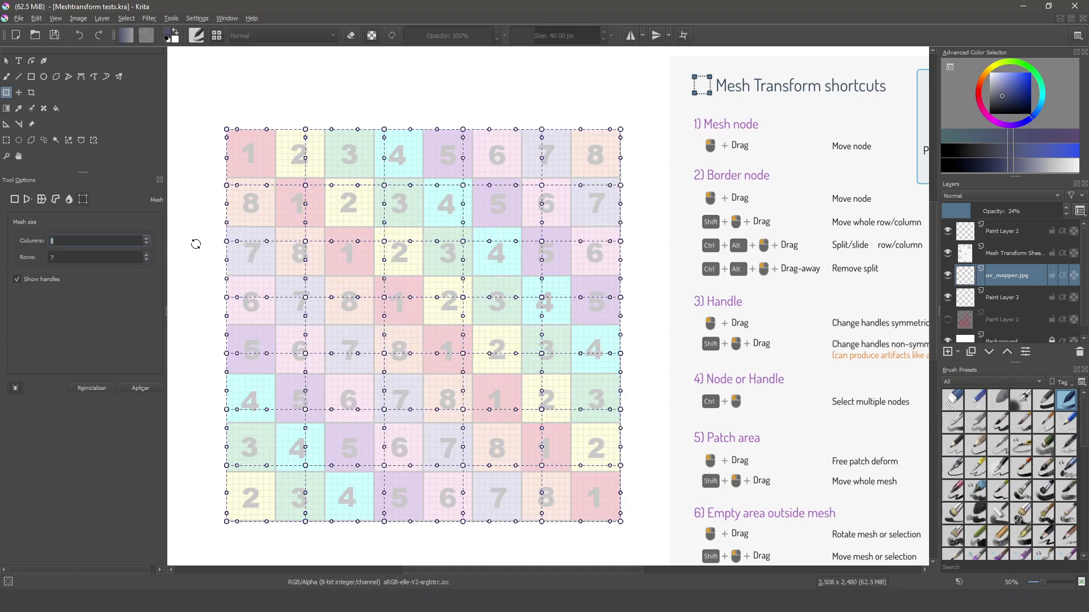
Step: Warp the mesh patches around the 2 cell, the second and third rows, and the centre
{"action": "left_click_drag", "start_coordinate": [350, 215], "coordinate": [356, 219]}
{"action": "left_click_drag", "start_coordinate": [515, 222], "coordinate": [504, 224]}
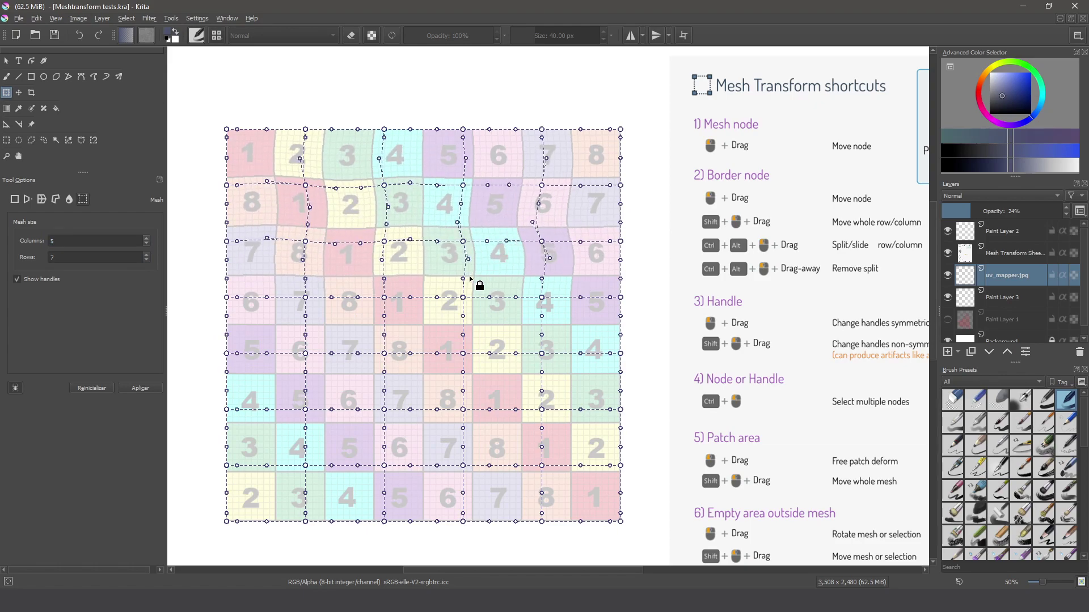
{"action": "left_click_drag", "start_coordinate": [476, 284], "coordinate": [437, 316]}
Step: Turn off Show handles and drag the upper patch by cells 1–4 up and right
{"action": "scroll", "coordinate": [409, 339], "scroll_direction": "down", "scroll_amount": 1}
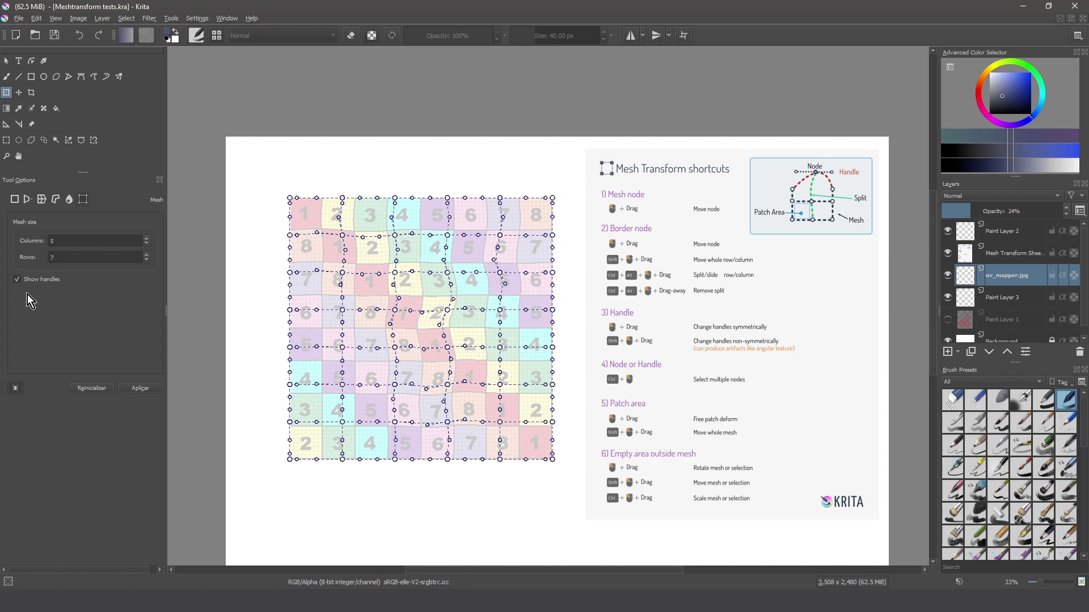
{"action": "left_click", "coordinate": [16, 282]}
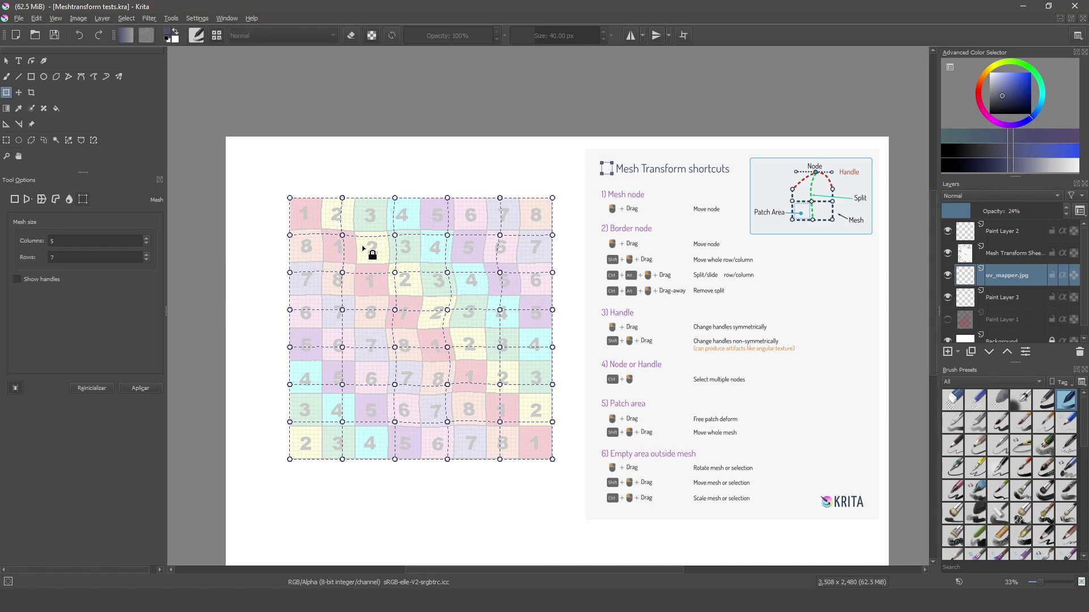
{"action": "left_click_drag", "start_coordinate": [365, 256], "coordinate": [418, 237]}
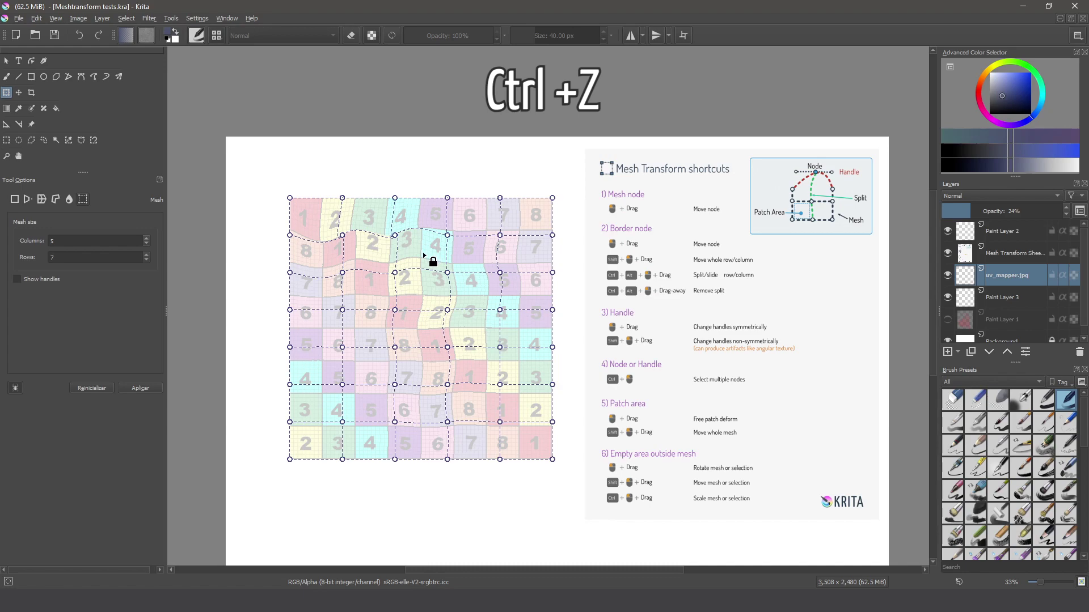
Step: Undo the last two mesh edits, use a 4 by 4 mesh, and bend patches into waves
{"action": "key", "text": "ctrl+z"}
{"action": "key", "text": "ctrl+z"}
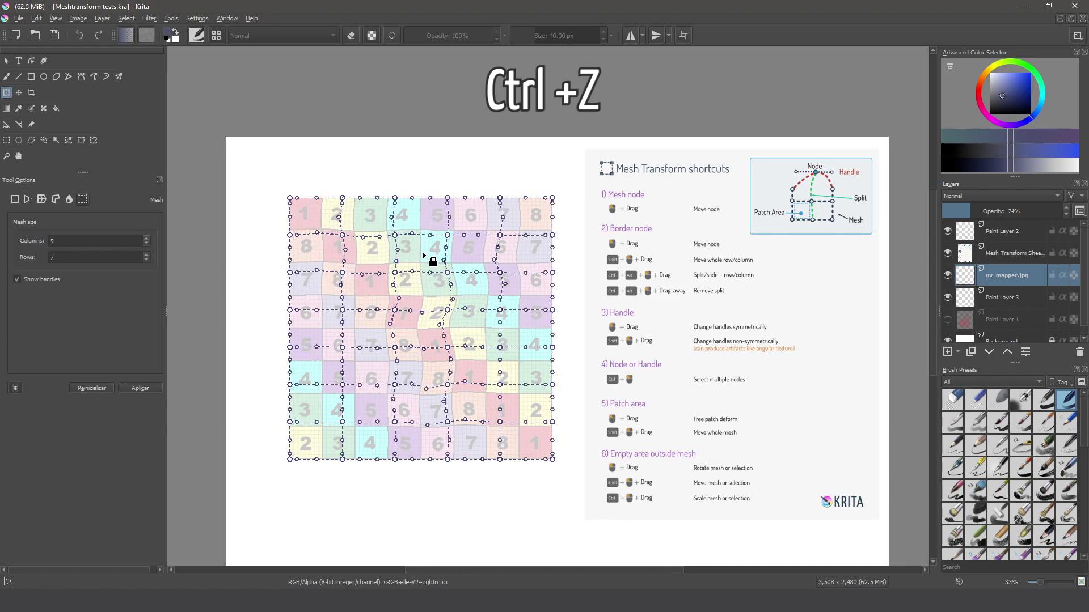
{"action": "key", "text": "ctrl+z"}
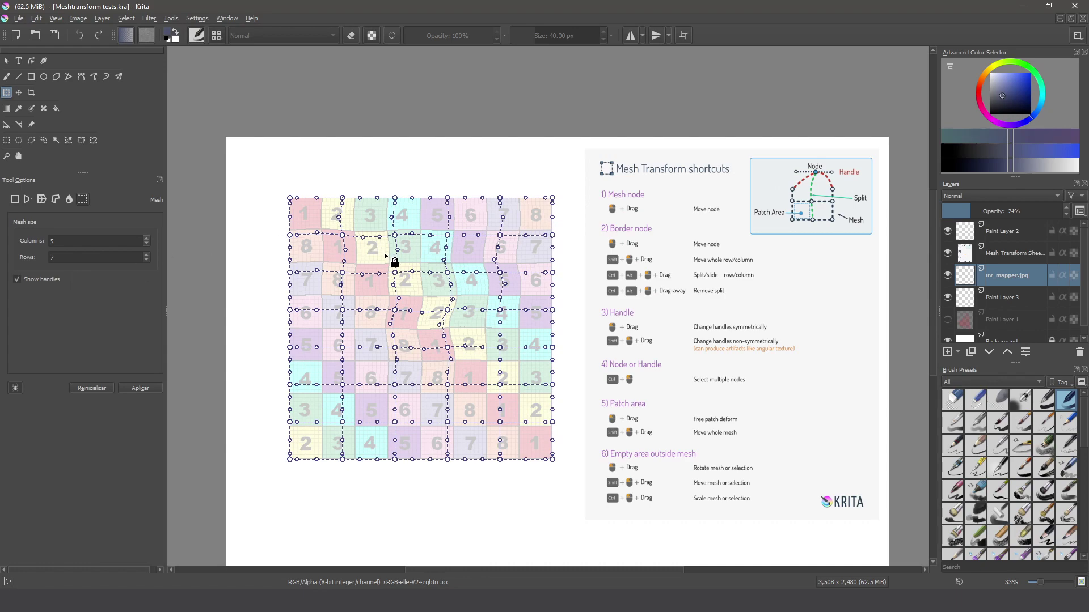
{"action": "scroll", "coordinate": [146, 240], "scroll_direction": "down", "scroll_amount": 1}
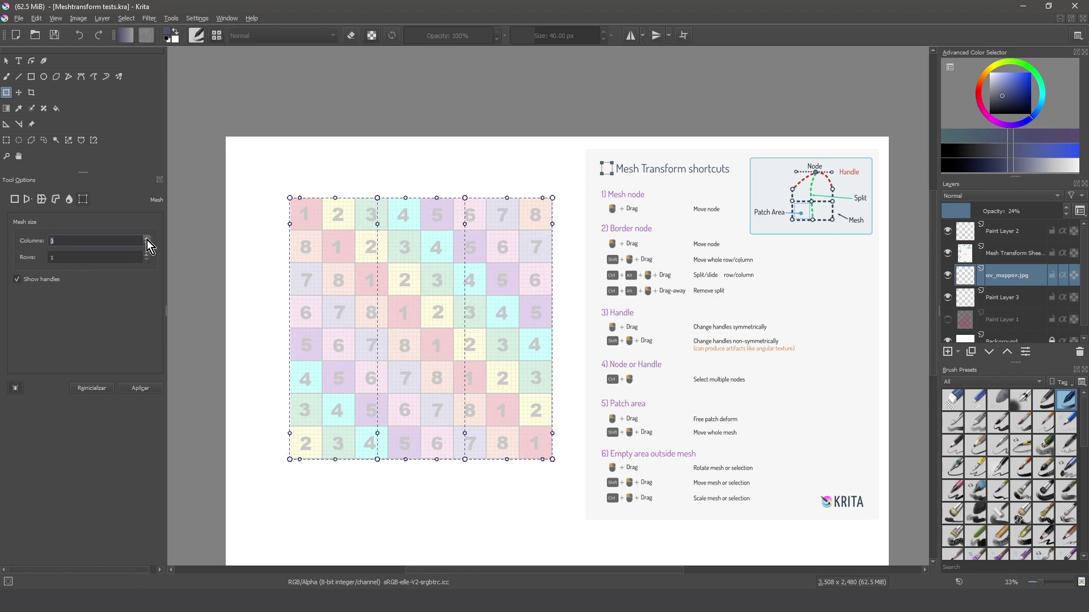
{"action": "scroll", "coordinate": [145, 257], "scroll_direction": "down", "scroll_amount": 3}
{"action": "mouse_move", "coordinate": [369, 287]}
{"action": "left_mouse_down"}
{"action": "mouse_move", "coordinate": [460, 287]}
{"action": "mouse_move", "coordinate": [455, 376]}
{"action": "mouse_move", "coordinate": [389, 413]}
{"action": "mouse_move", "coordinate": [453, 426]}
{"action": "mouse_move", "coordinate": [524, 396]}
{"action": "mouse_move", "coordinate": [504, 345]}
{"action": "mouse_move", "coordinate": [511, 285]}
{"action": "mouse_move", "coordinate": [486, 247]}
{"action": "mouse_move", "coordinate": [457, 237]}
{"action": "left_mouse_up"}
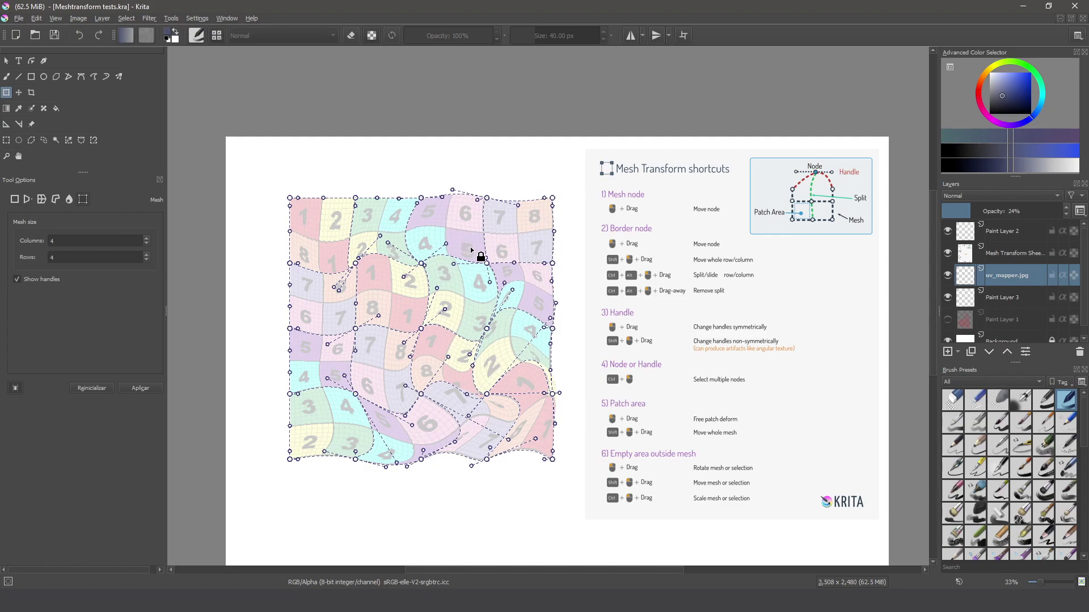
Step: Reset the mesh to one flat patch, then add three row splits and one column split
{"action": "left_click", "coordinate": [84, 201]}
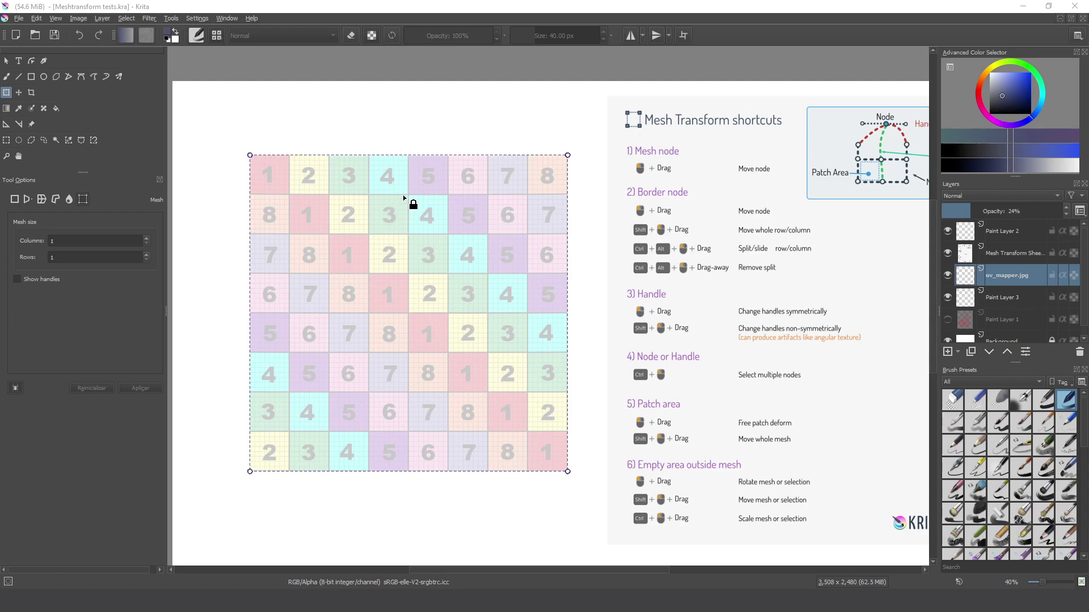
{"action": "left_click", "coordinate": [250, 231], "text": "ctrl+alt"}
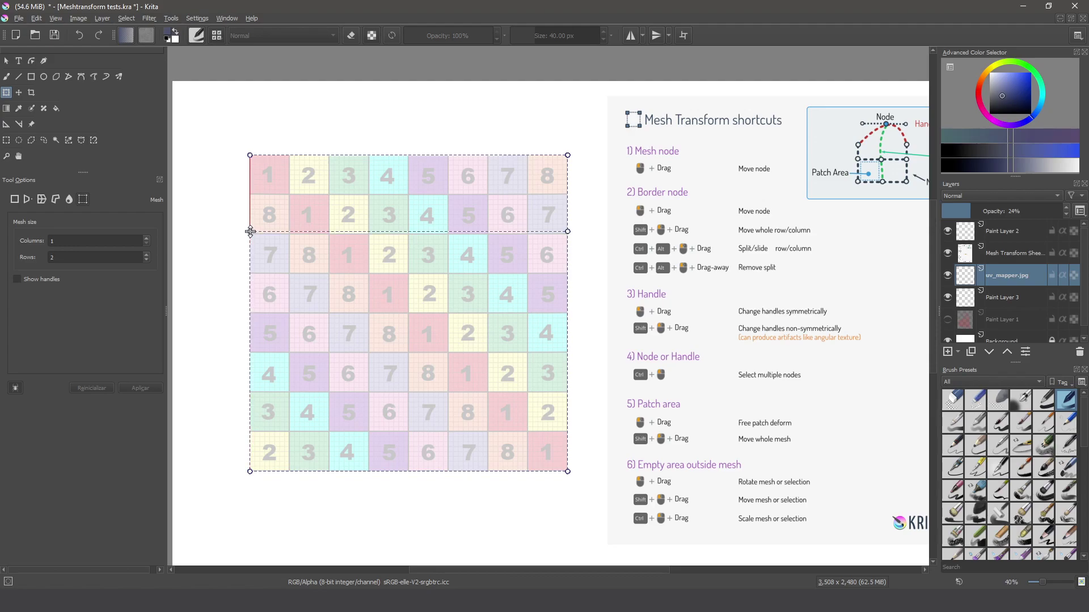
{"action": "left_click", "coordinate": [250, 313], "text": "ctrl+alt"}
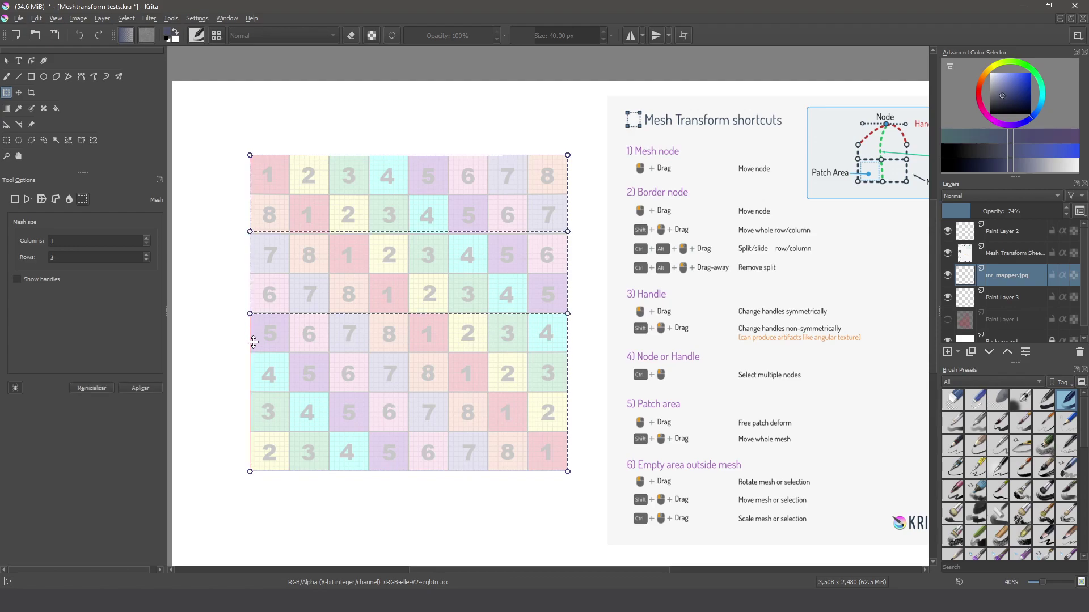
{"action": "left_click", "coordinate": [250, 387], "text": "ctrl+alt"}
{"action": "left_click", "coordinate": [389, 472], "text": "ctrl+alt"}
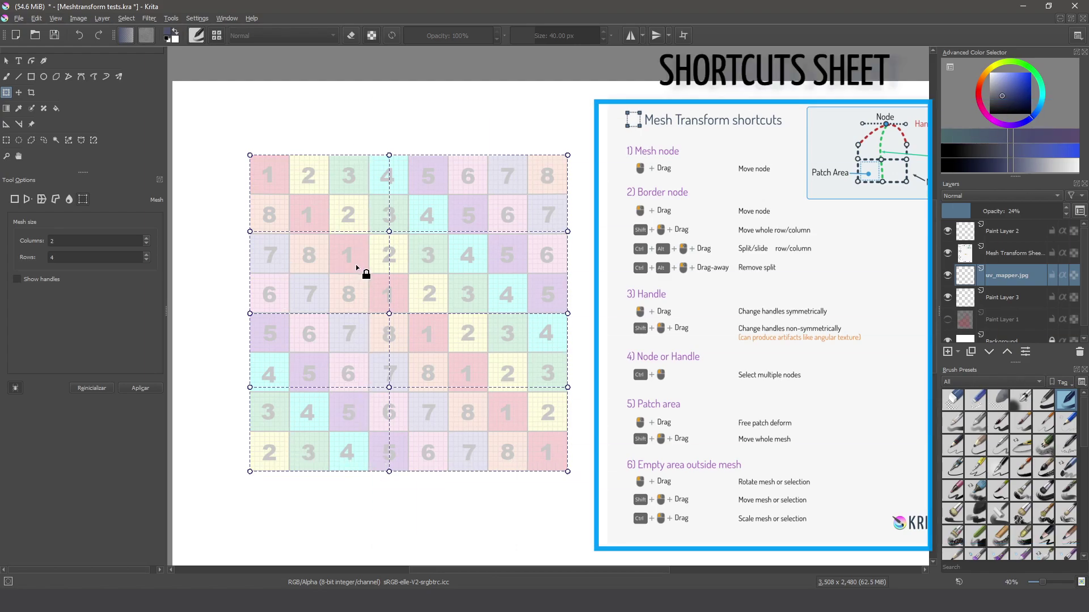
Step: Reset to one patch and drag its edges and corners to bend the grid into an arch
{"action": "left_click", "coordinate": [84, 199]}
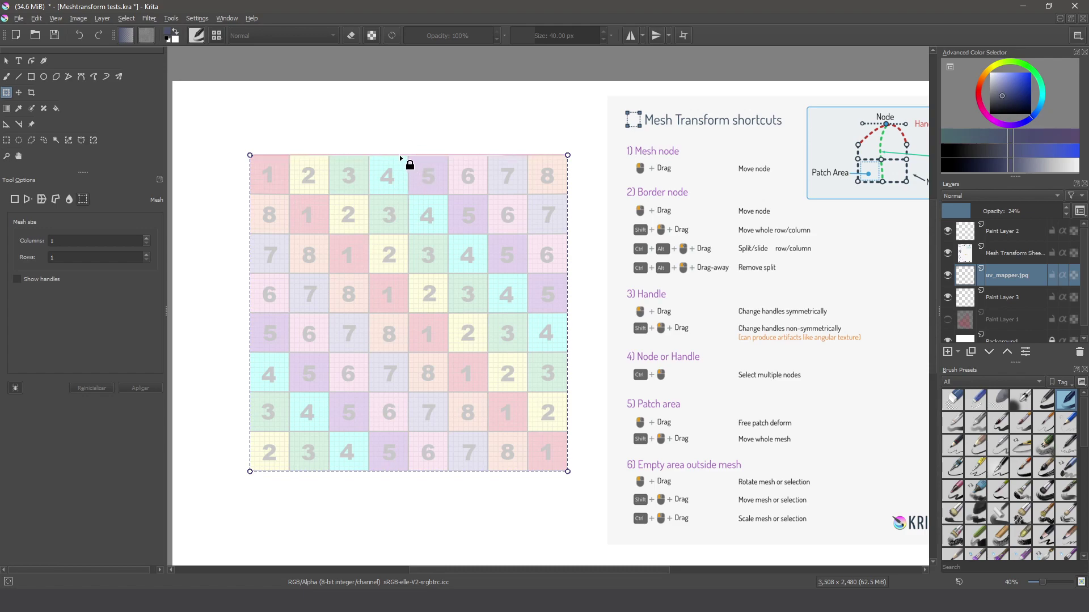
{"action": "left_click_drag", "start_coordinate": [400, 156], "coordinate": [403, 97]}
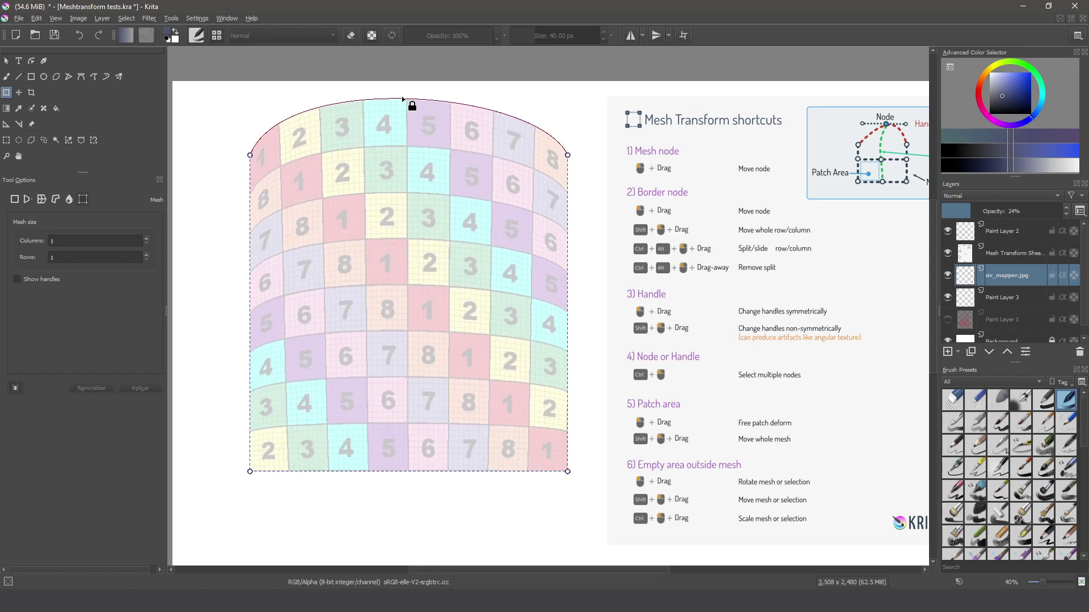
{"action": "left_click_drag", "start_coordinate": [416, 470], "coordinate": [414, 388]}
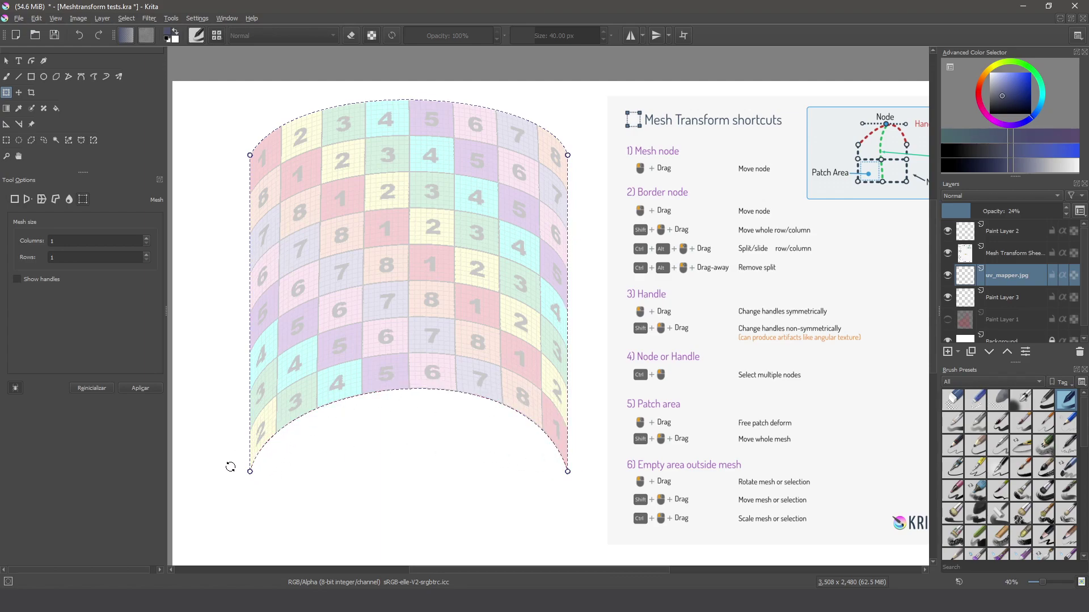
{"action": "left_click_drag", "start_coordinate": [247, 478], "coordinate": [193, 479]}
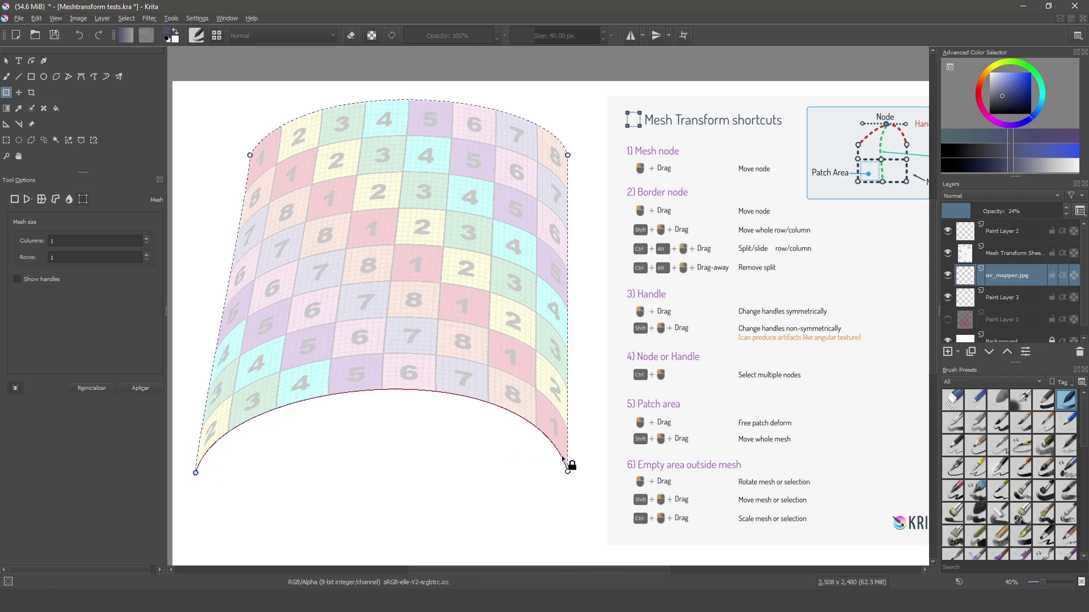
{"action": "left_click_drag", "start_coordinate": [565, 478], "coordinate": [438, 509]}
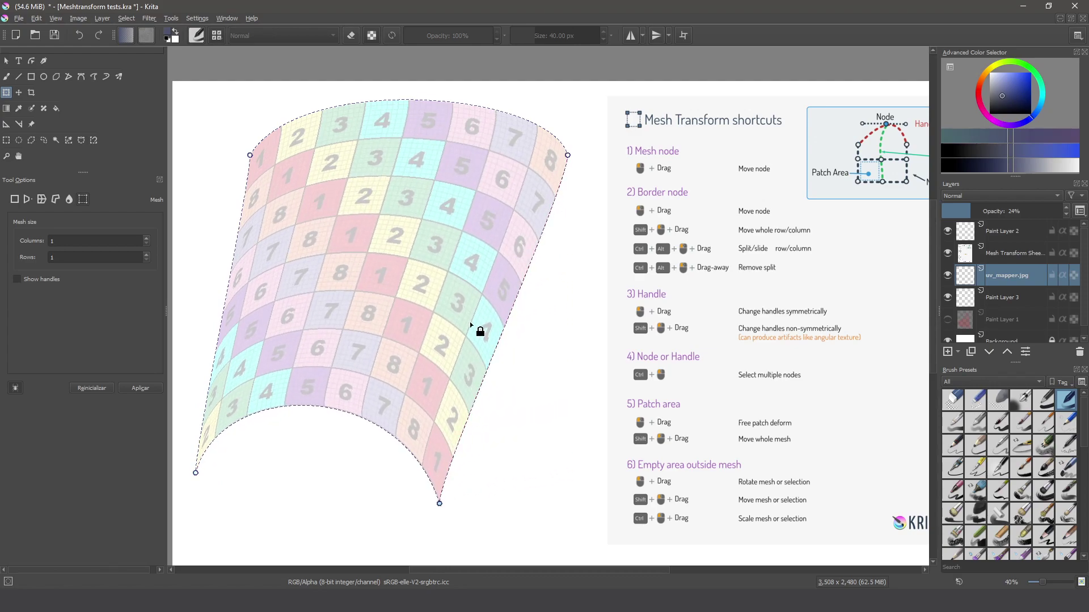
{"action": "left_click_drag", "start_coordinate": [250, 155], "coordinate": [351, 178]}
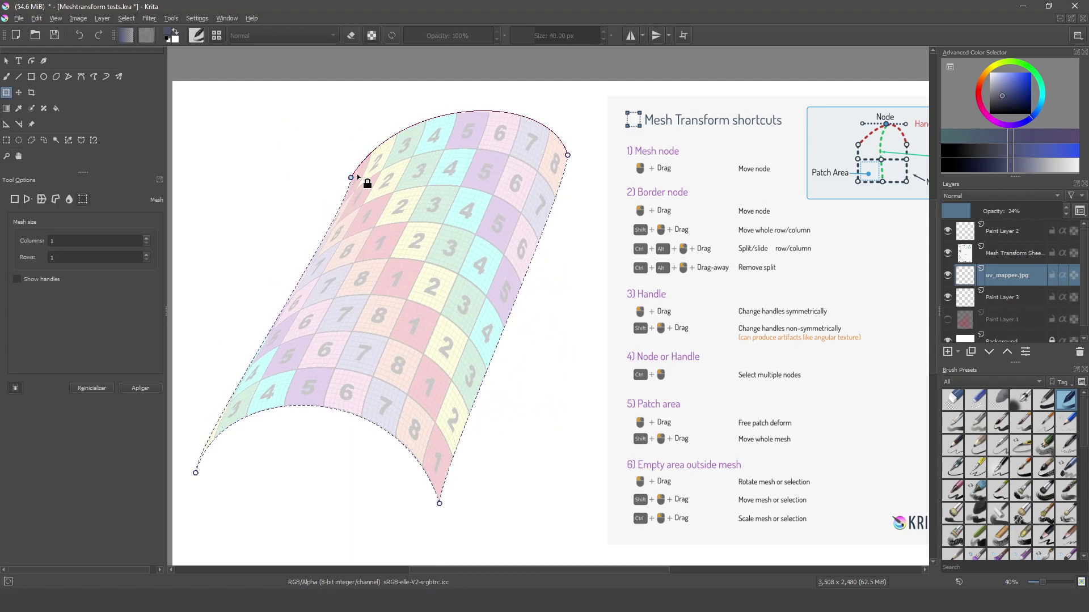
Step: Turn on Show handles and curve the left edges and top-right arc with them
{"action": "left_click", "coordinate": [17, 280]}
{"action": "left_click_drag", "start_coordinate": [352, 210], "coordinate": [332, 209]}
{"action": "left_click_drag", "start_coordinate": [220, 379], "coordinate": [194, 377]}
{"action": "left_click_drag", "start_coordinate": [552, 92], "coordinate": [524, 79]}
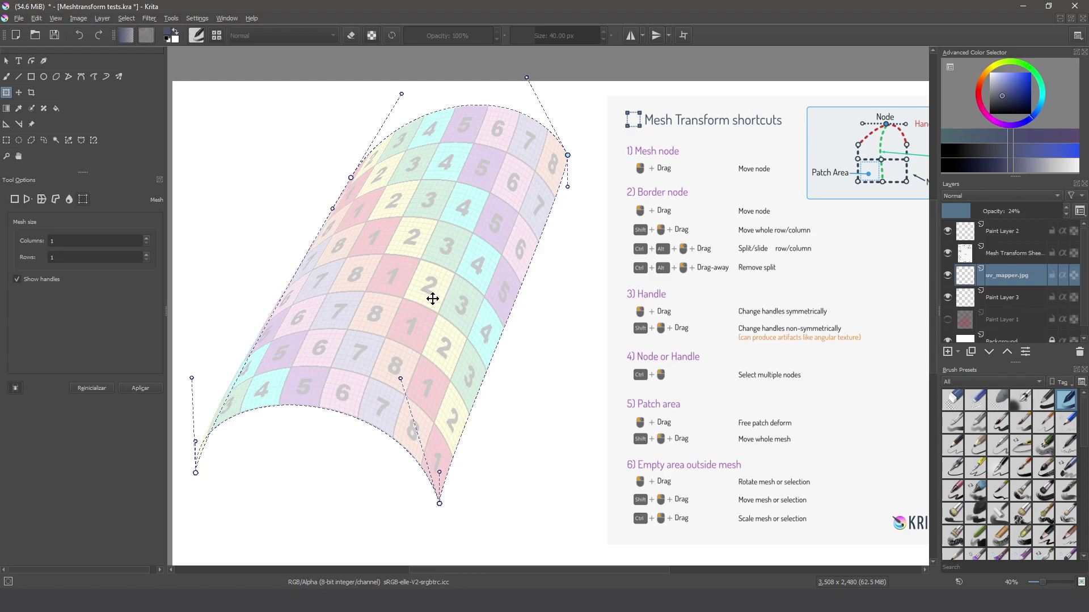
Step: Move the arched mesh down, then rotate it clockwise and shrink it toward the lower right
{"action": "left_click_drag", "start_coordinate": [437, 304], "coordinate": [440, 351]}
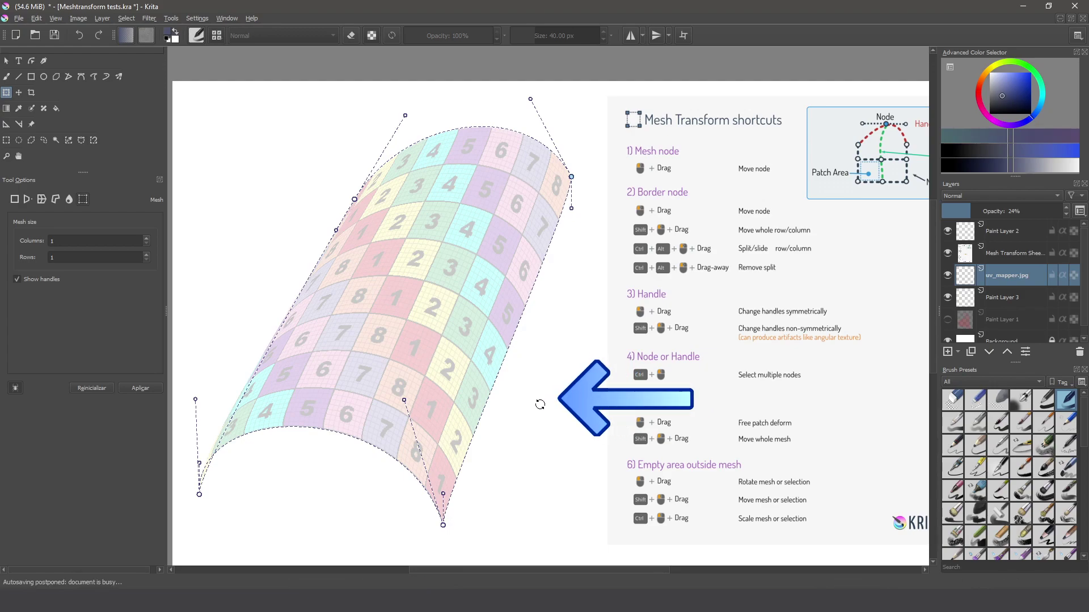
{"action": "mouse_move", "coordinate": [540, 403]}
{"action": "left_mouse_down"}
{"action": "mouse_move", "coordinate": [486, 412]}
{"action": "mouse_move", "coordinate": [372, 388]}
{"action": "mouse_move", "coordinate": [452, 381]}
{"action": "mouse_move", "coordinate": [440, 318]}
{"action": "mouse_move", "coordinate": [448, 245]}
{"action": "mouse_move", "coordinate": [437, 306]}
{"action": "left_mouse_up"}
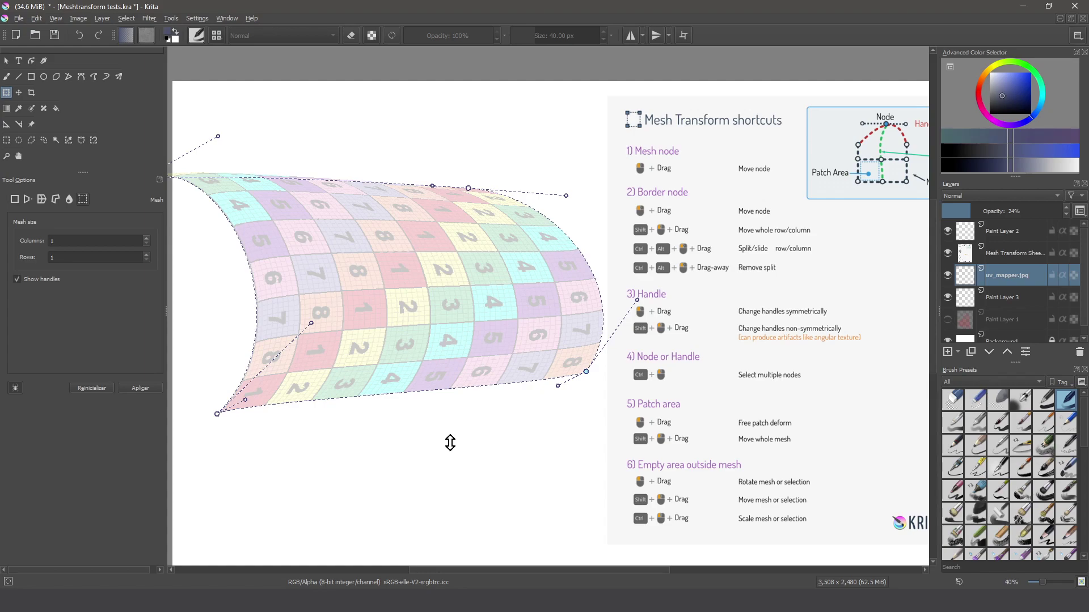
{"action": "mouse_move", "coordinate": [450, 445]}
{"action": "left_mouse_down"}
{"action": "mouse_move", "coordinate": [440, 401]}
{"action": "mouse_move", "coordinate": [450, 508]}
{"action": "mouse_move", "coordinate": [447, 318]}
{"action": "mouse_move", "coordinate": [459, 513]}
{"action": "mouse_move", "coordinate": [435, 324]}
{"action": "mouse_move", "coordinate": [461, 501]}
{"action": "mouse_move", "coordinate": [442, 365]}
{"action": "mouse_move", "coordinate": [457, 440]}
{"action": "left_mouse_up"}
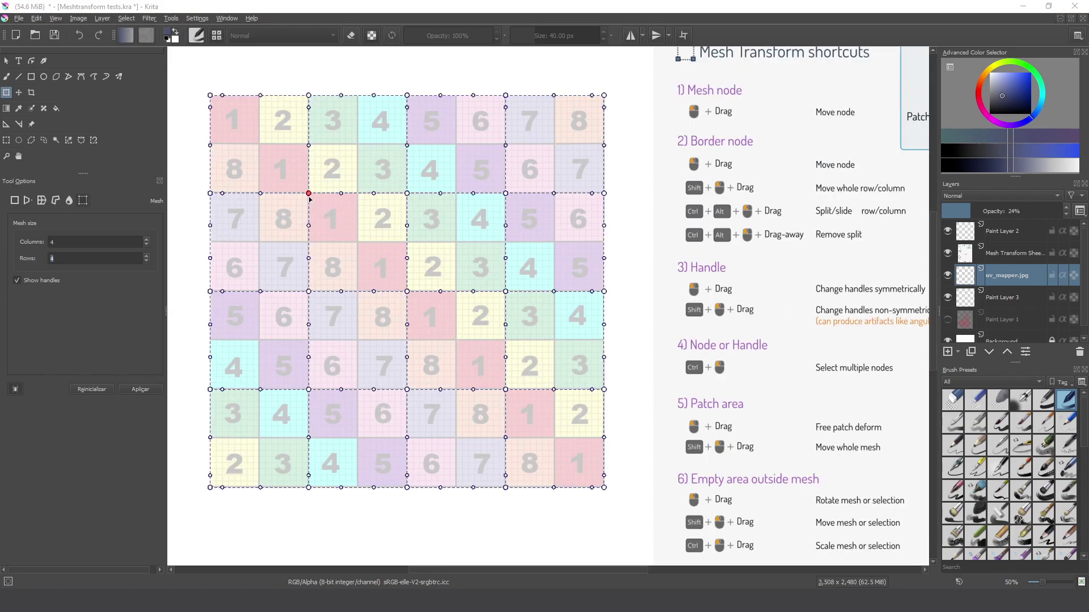
Step: Select the inner mesh nodes and rotate them counter-clockwise
{"action": "left_click", "coordinate": [309, 196]}
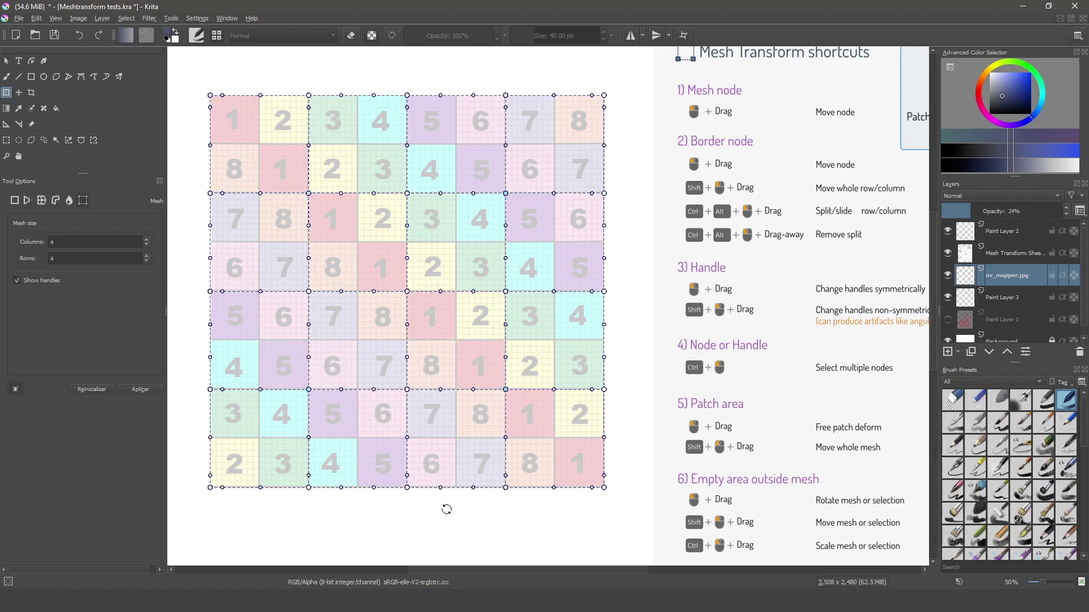
{"action": "left_click_drag", "start_coordinate": [448, 515], "coordinate": [380, 337]}
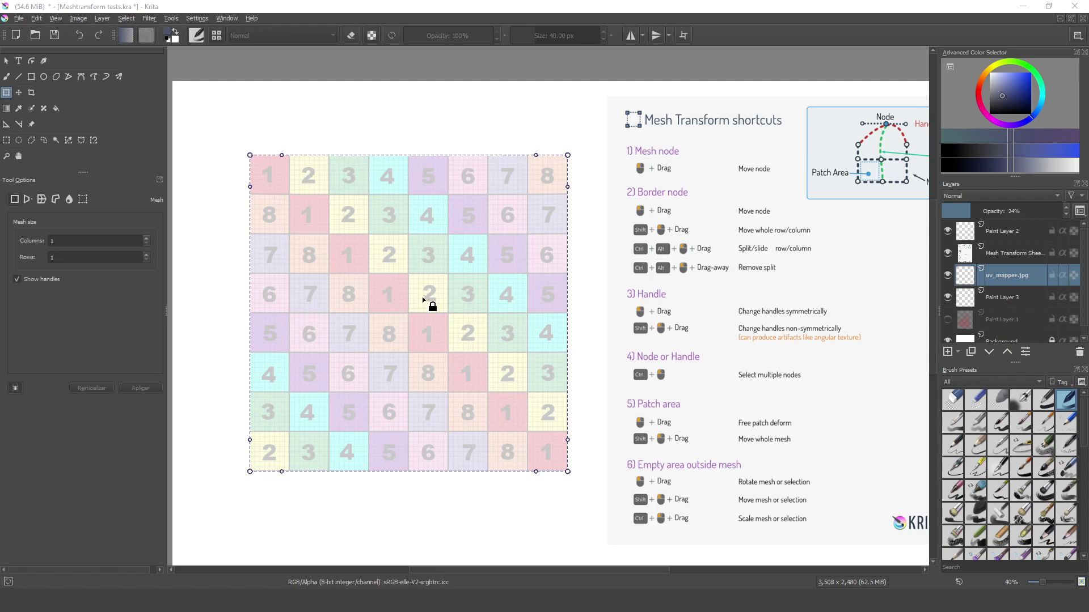
Step: Warp the grid freely, add column and row splits, and bend the upper patches outward
{"action": "left_click_drag", "start_coordinate": [431, 293], "coordinate": [310, 200]}
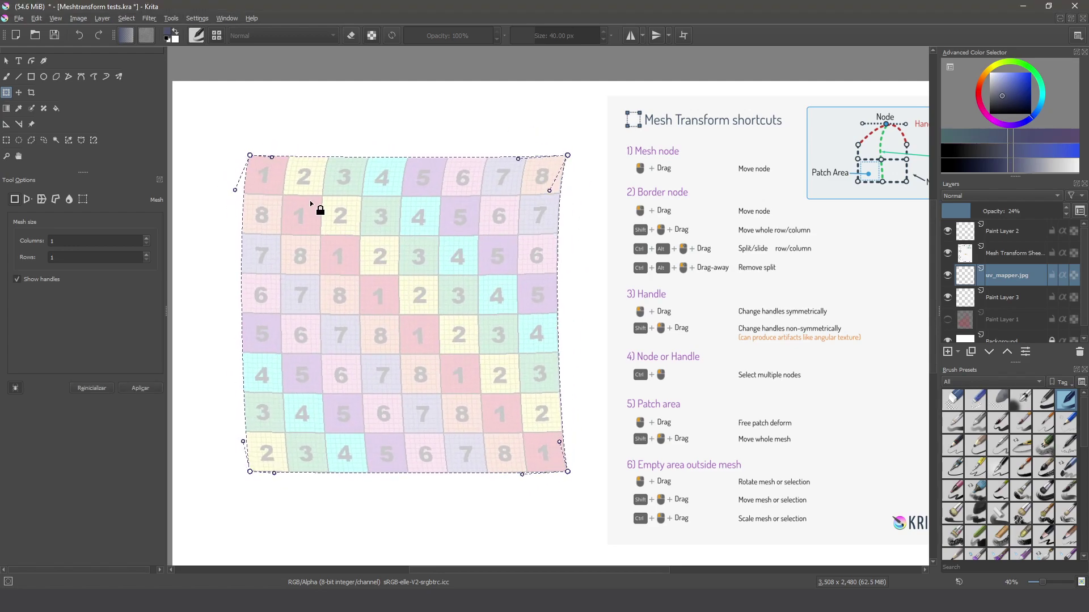
{"action": "left_click_drag", "start_coordinate": [390, 262], "coordinate": [414, 255]}
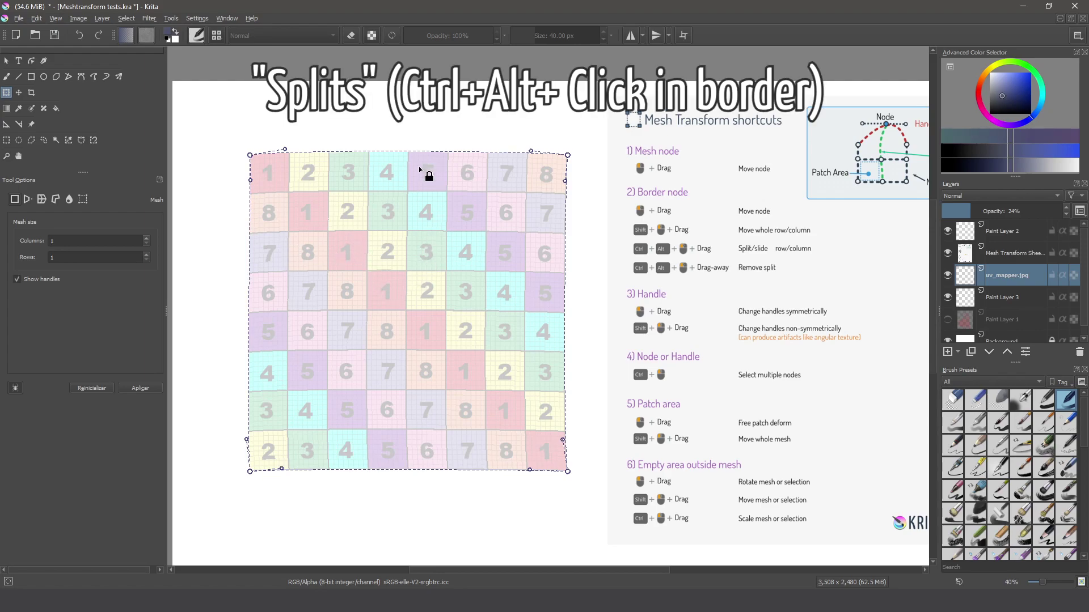
{"action": "left_click", "coordinate": [416, 150], "text": "ctrl+alt"}
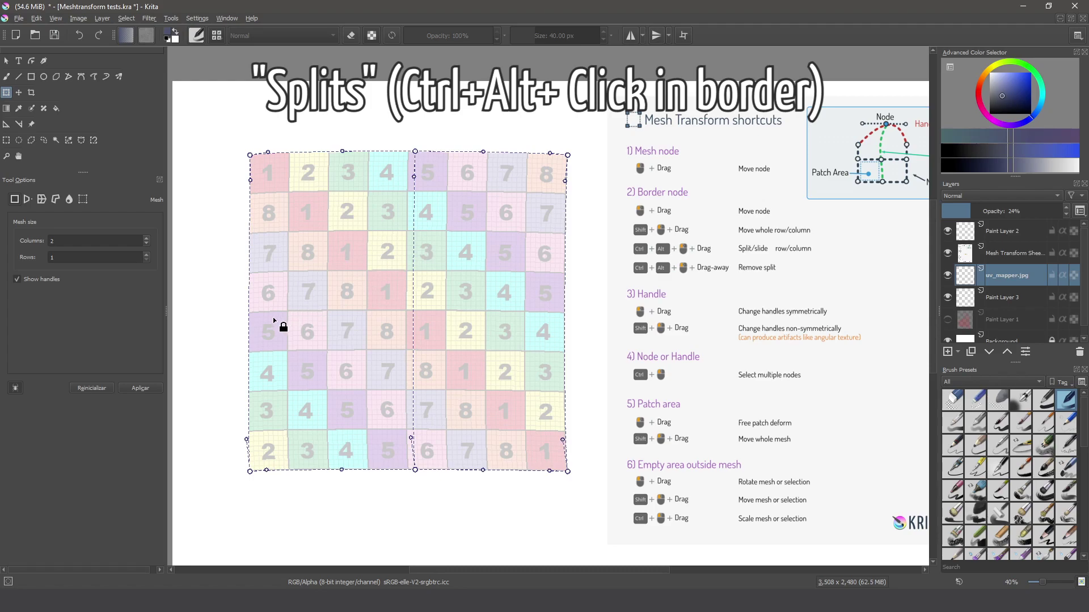
{"action": "left_click", "coordinate": [248, 309], "text": "ctrl+alt"}
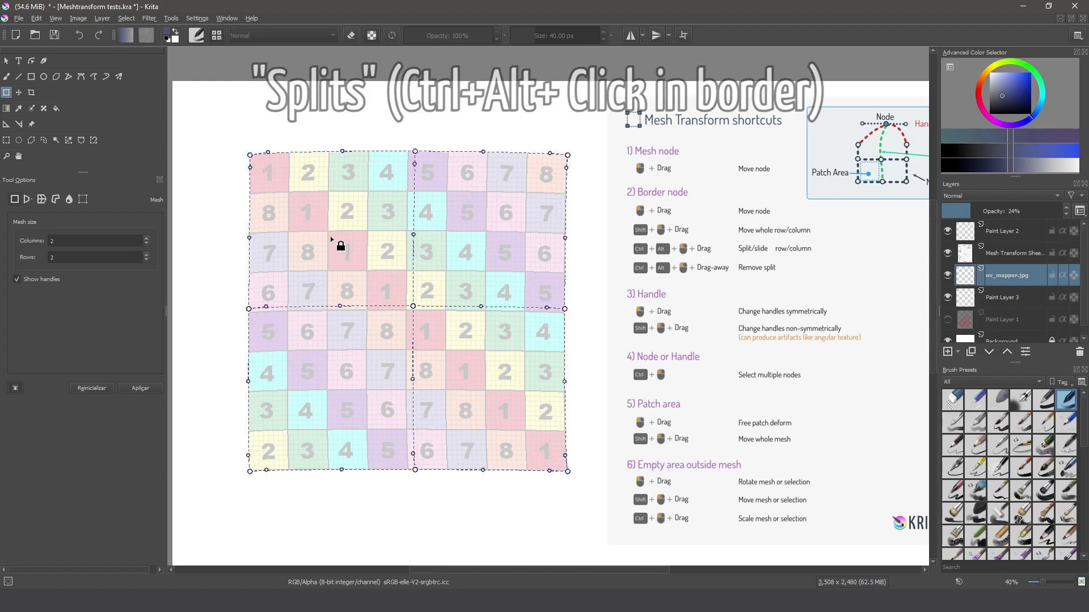
{"action": "mouse_move", "coordinate": [330, 236]}
{"action": "left_mouse_down"}
{"action": "mouse_move", "coordinate": [315, 221]}
{"action": "mouse_move", "coordinate": [338, 234]}
{"action": "mouse_move", "coordinate": [325, 239]}
{"action": "left_mouse_up"}
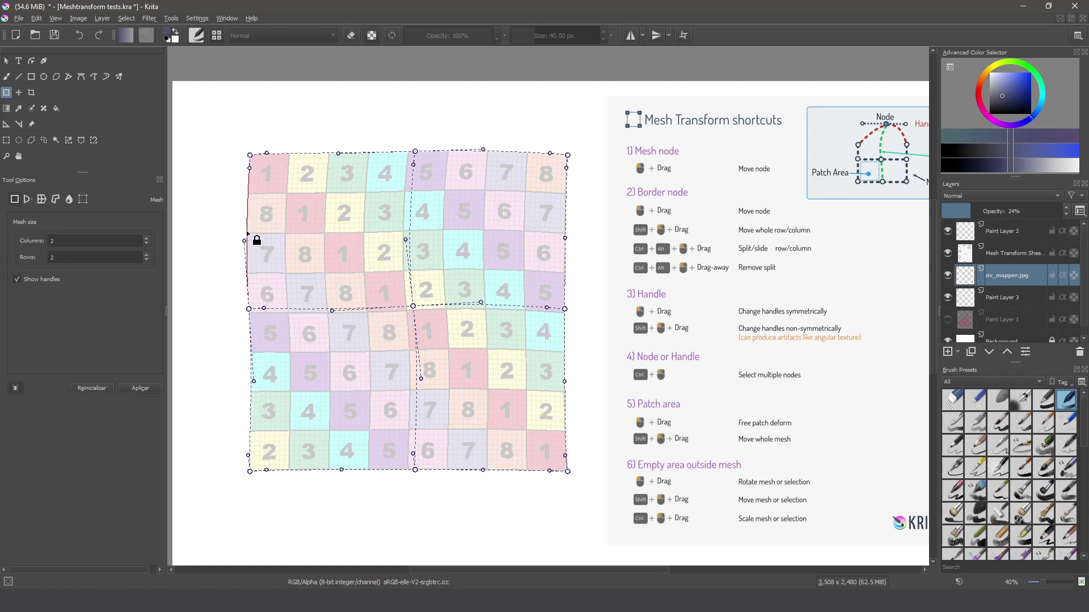
{"action": "left_click_drag", "start_coordinate": [248, 237], "coordinate": [331, 231]}
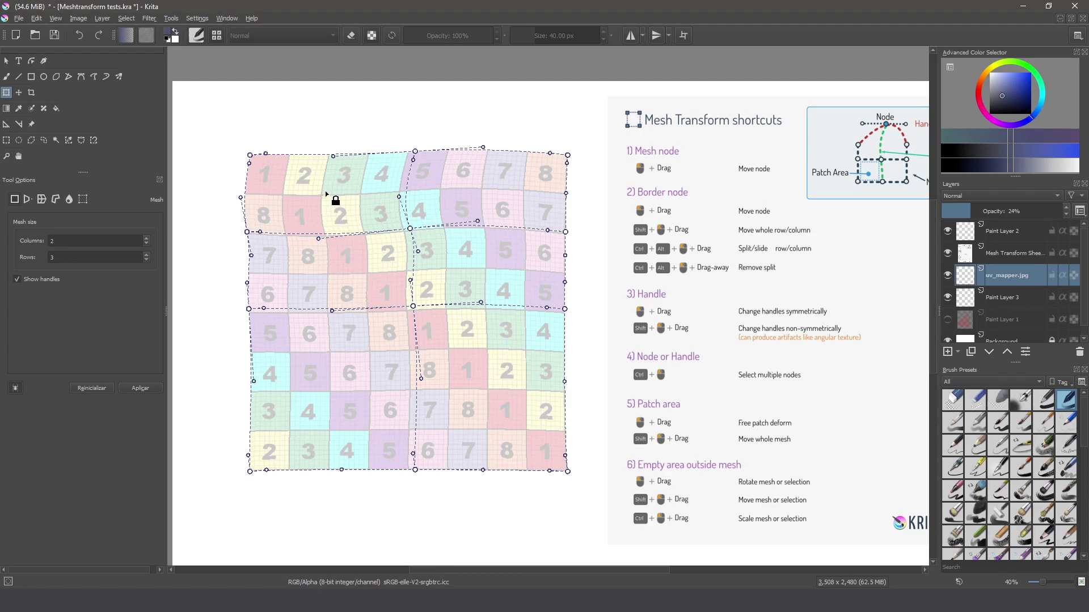
Step: Drag the top patches, middle border, lower middle and top border curve into a deep S-curve warp
{"action": "left_click_drag", "start_coordinate": [329, 187], "coordinate": [445, 193]}
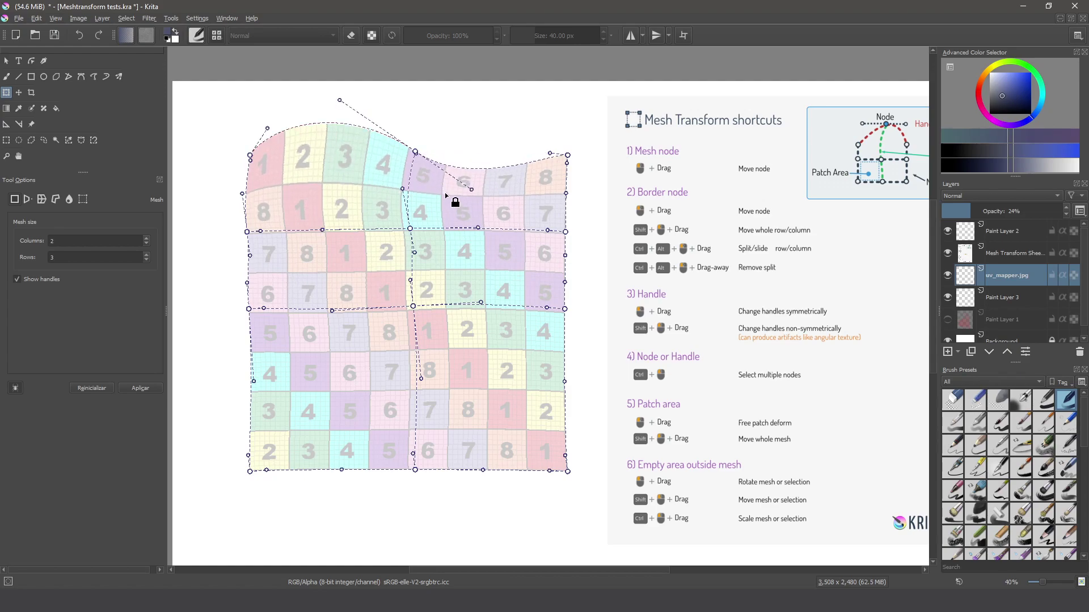
{"action": "left_click_drag", "start_coordinate": [456, 229], "coordinate": [348, 233]}
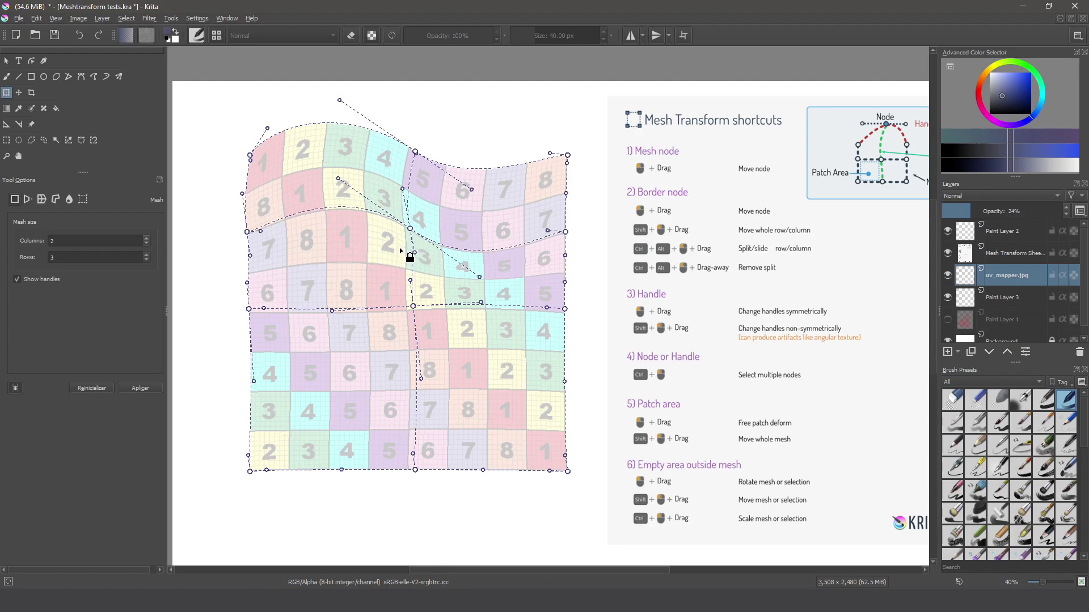
{"action": "left_click_drag", "start_coordinate": [408, 345], "coordinate": [472, 525]}
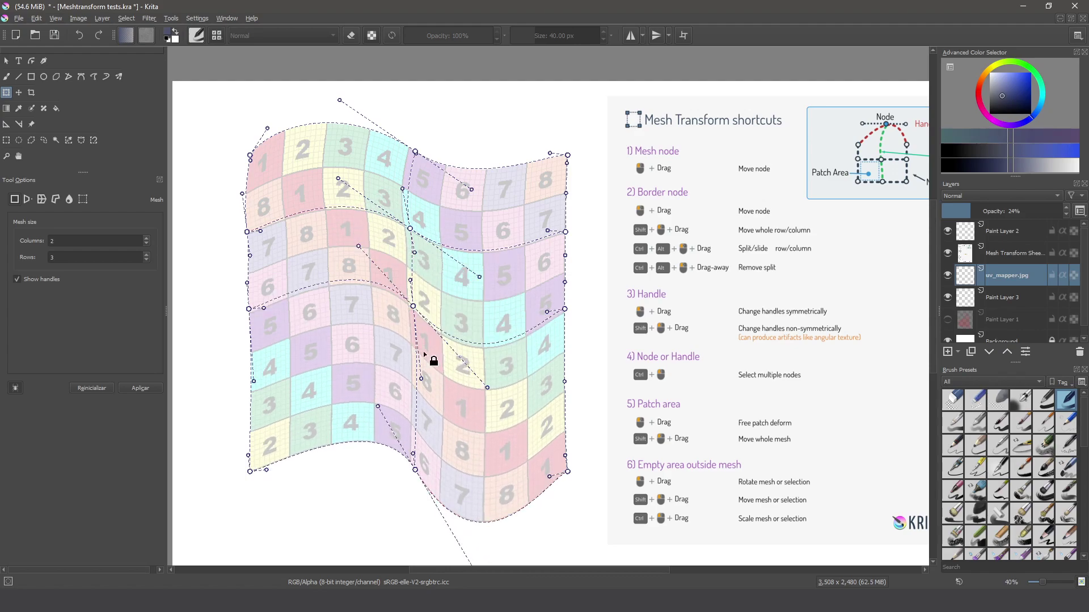
{"action": "left_click_drag", "start_coordinate": [470, 168], "coordinate": [474, 199]}
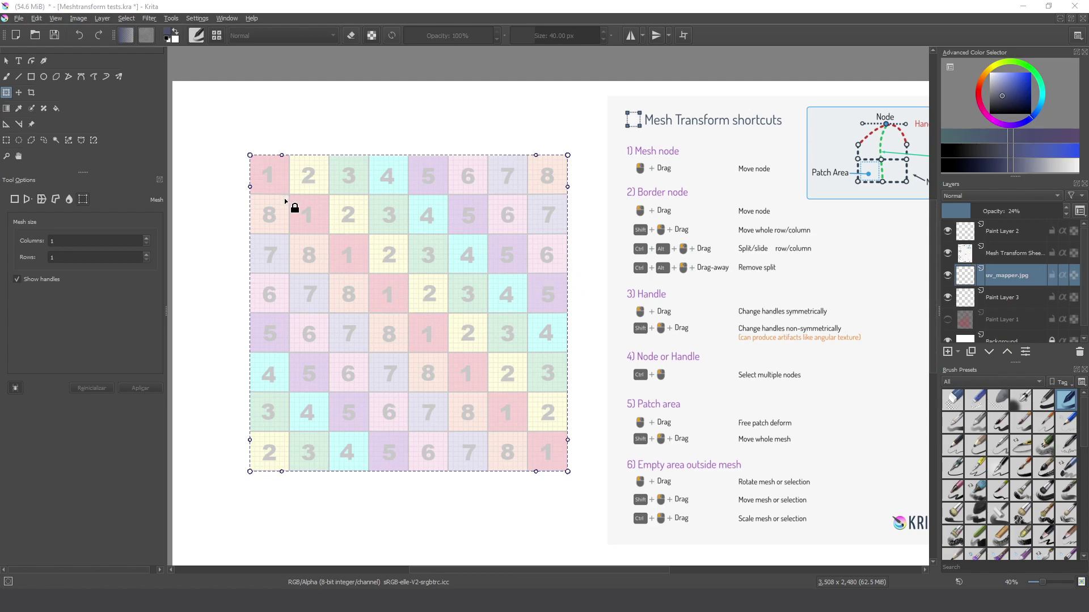
Step: Switch to free transform with Ctrl+T and back to Mesh, resetting it to one patch
{"action": "left_click", "coordinate": [414, 152]}
{"action": "key", "text": "ctrl+t"}
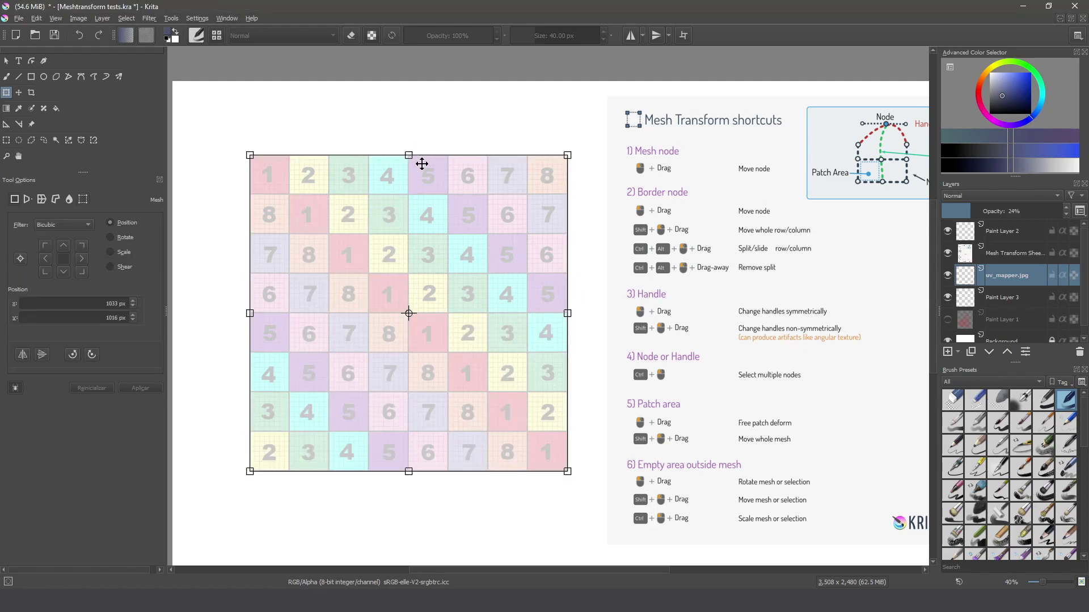
{"action": "left_click", "coordinate": [83, 200]}
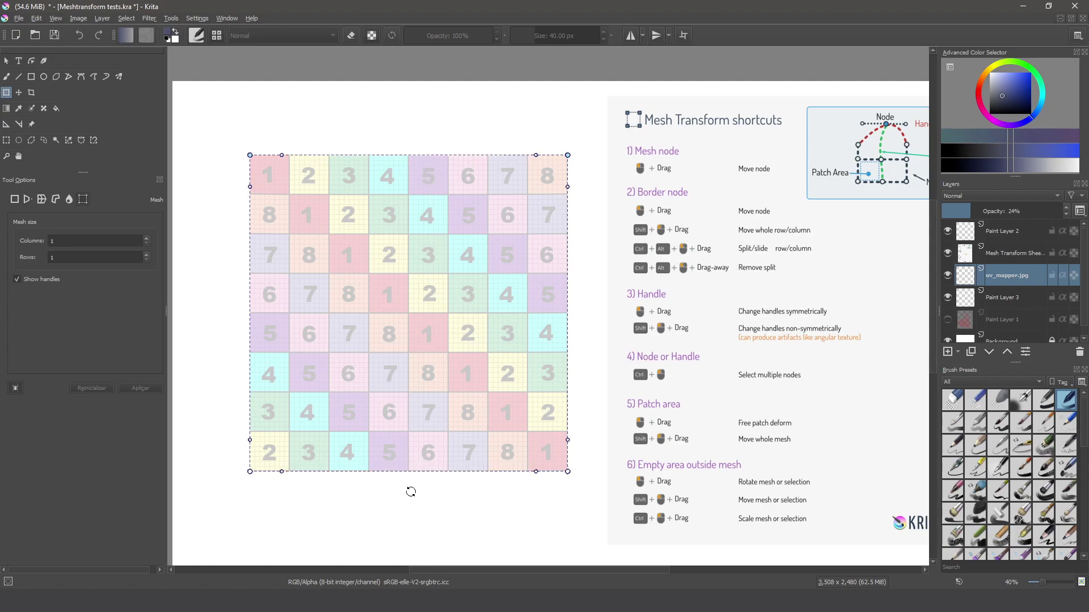
Step: Pull the mesh's top border nodes into a trapezoid and bend its right edge into a curve
{"action": "left_click_drag", "start_coordinate": [406, 109], "coordinate": [463, 504]}
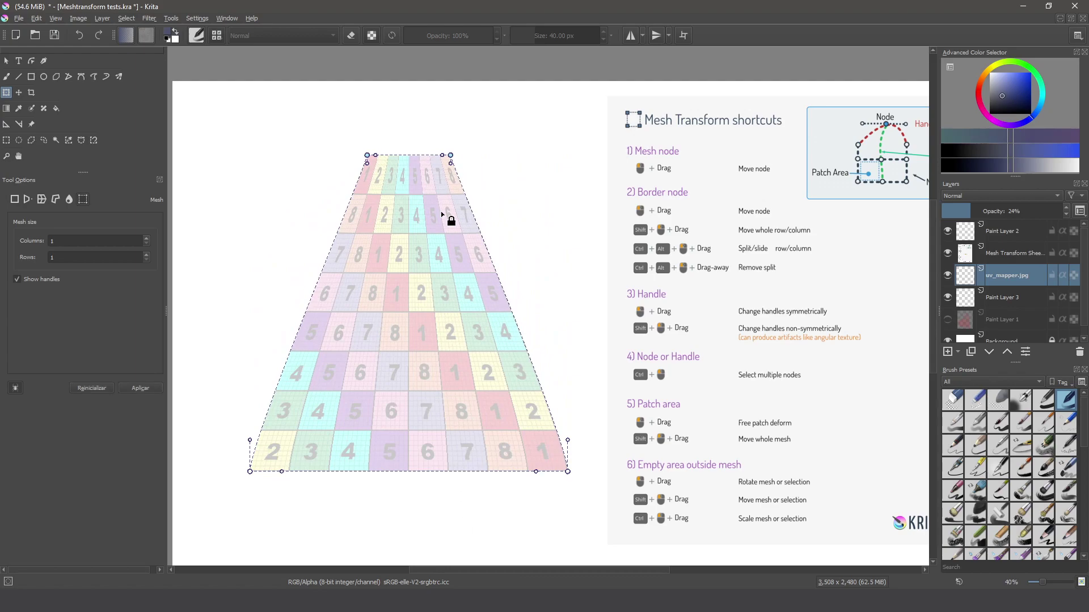
{"action": "left_click_drag", "start_coordinate": [403, 114], "coordinate": [356, 135]}
{"action": "left_click_drag", "start_coordinate": [478, 335], "coordinate": [400, 385]}
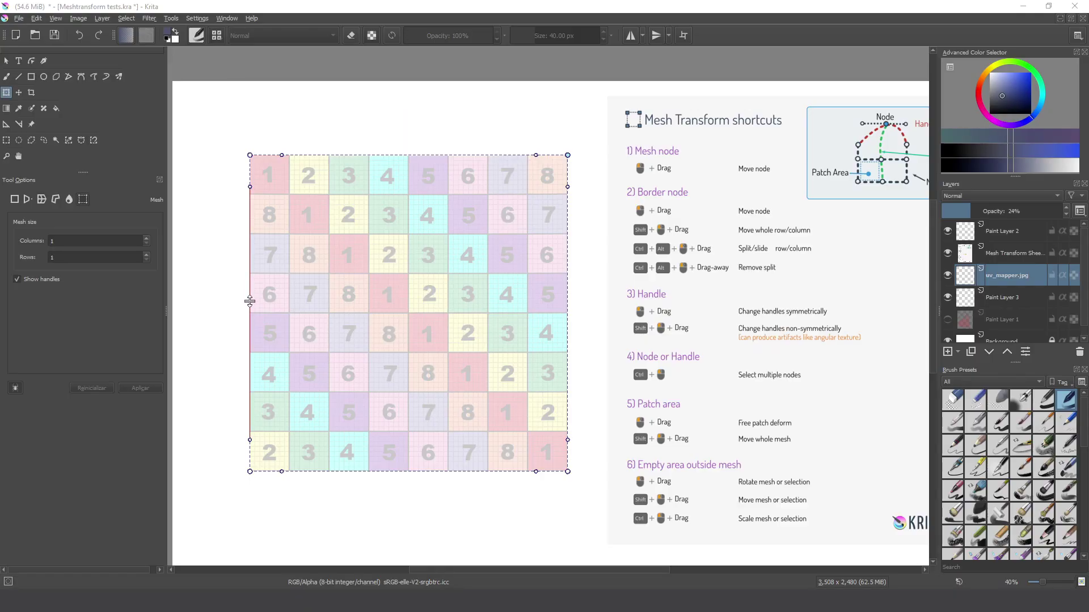
Step: Add one horizontal and four vertical splits, giving a 5-column by 2-row mesh
{"action": "left_click", "coordinate": [250, 302], "text": "ctrl+alt"}
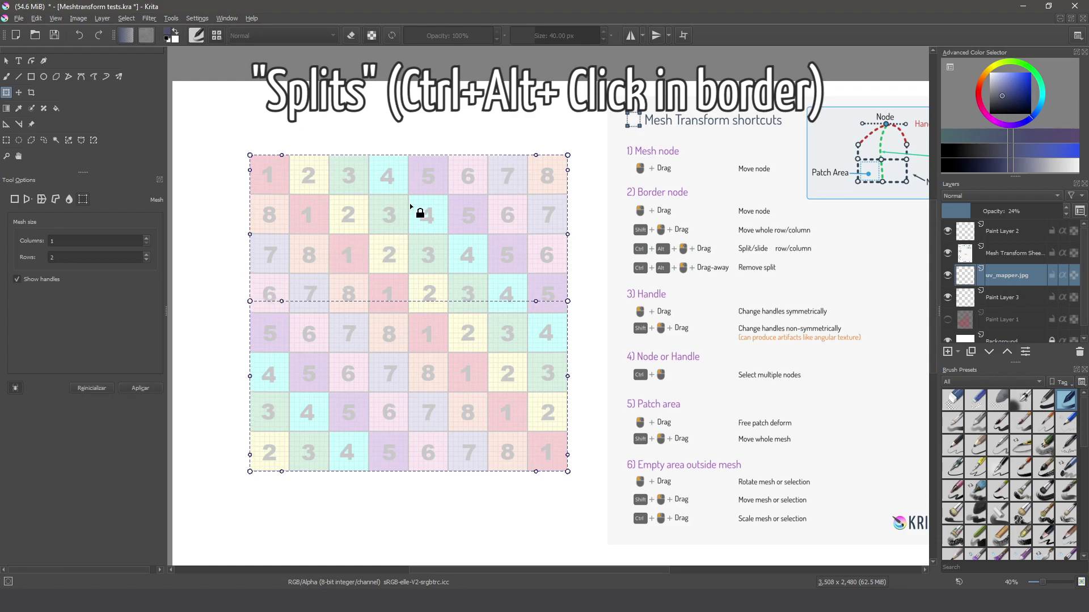
{"action": "left_click", "coordinate": [405, 153], "text": "ctrl+alt"}
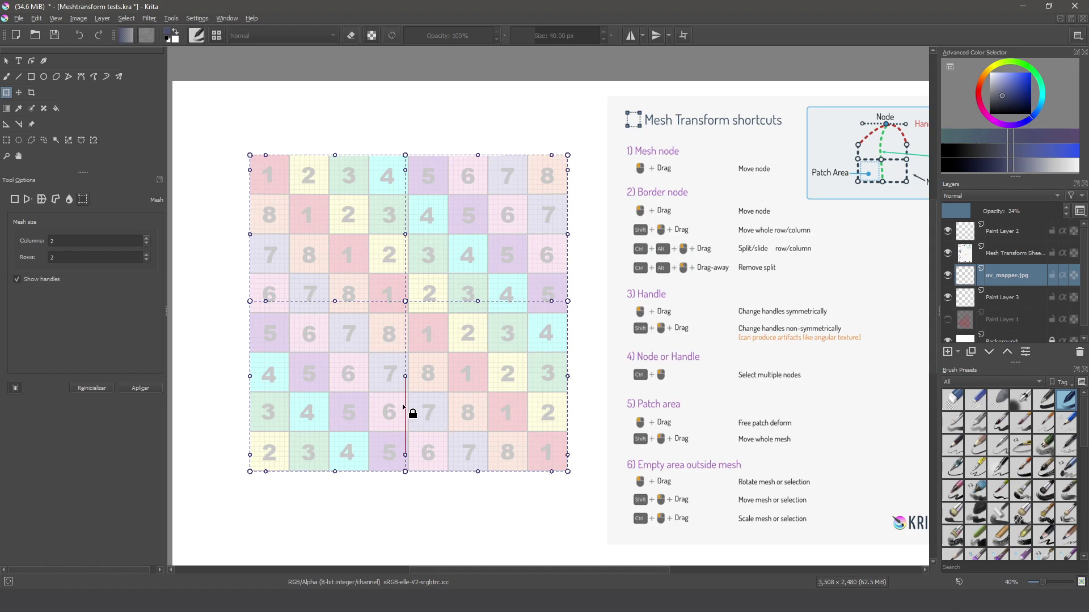
{"action": "left_click", "coordinate": [495, 301], "text": "ctrl+alt"}
{"action": "left_click", "coordinate": [452, 302], "text": "ctrl+alt"}
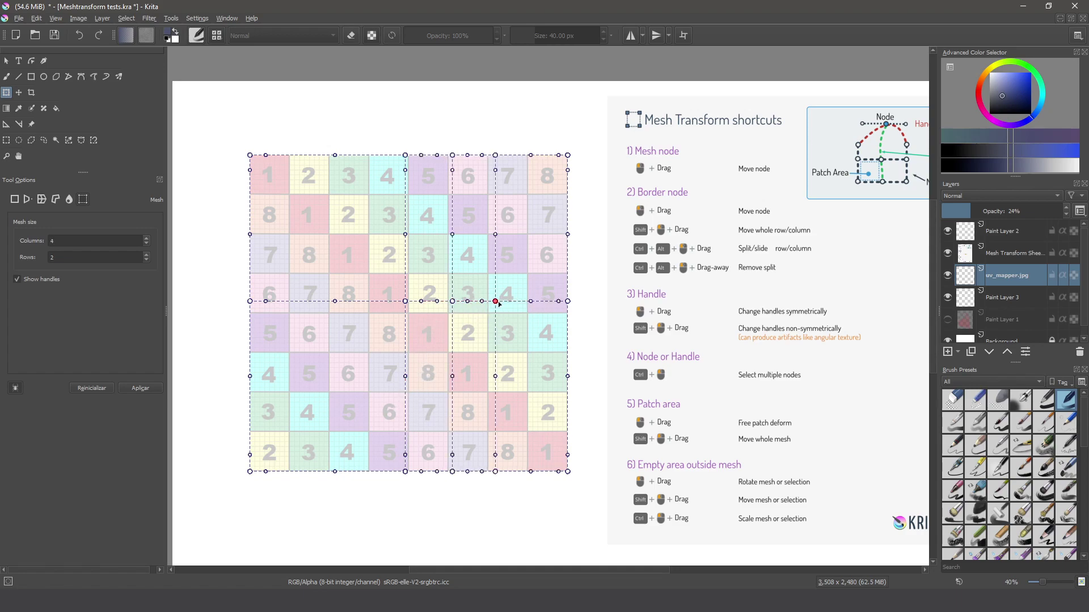
{"action": "left_click", "coordinate": [542, 301], "text": "ctrl+alt"}
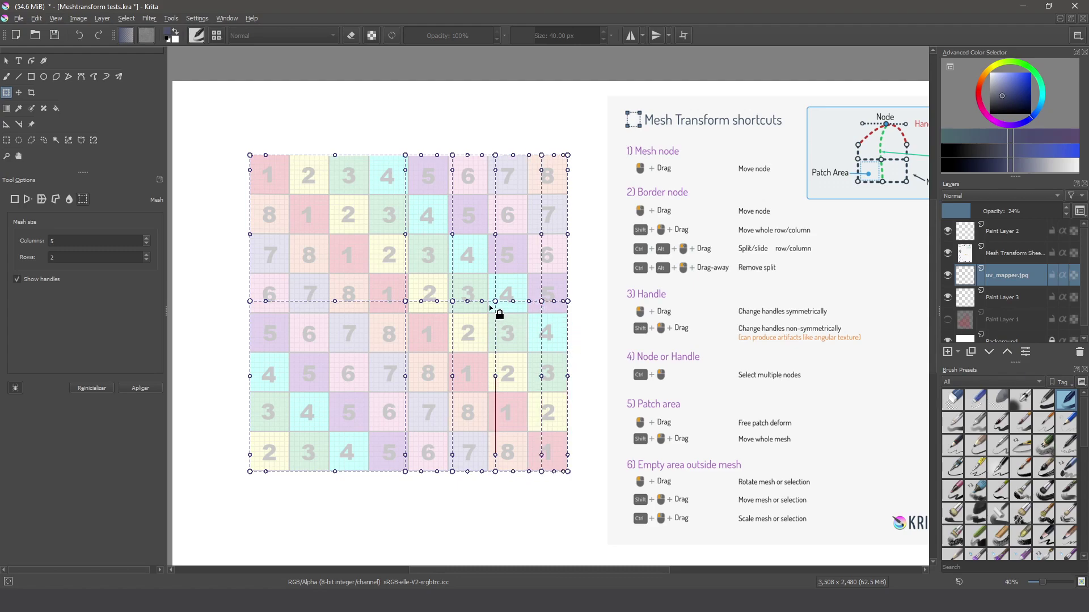
Step: Drag the central and right-side nodes up and down to twist the right columns into waves
{"action": "left_click_drag", "start_coordinate": [452, 301], "coordinate": [452, 313]}
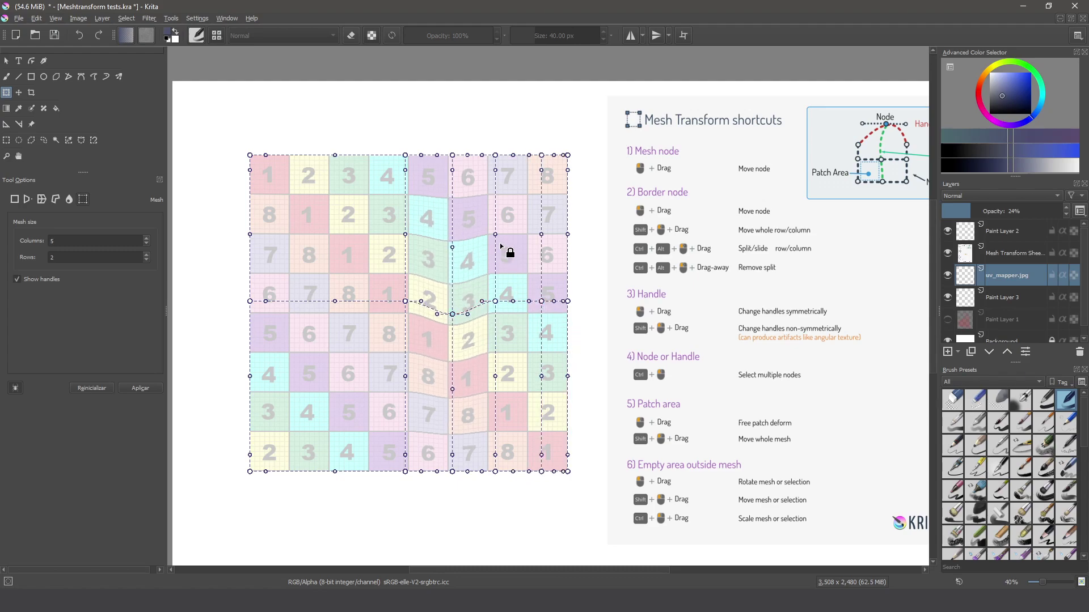
{"action": "left_click_drag", "start_coordinate": [495, 234], "coordinate": [503, 225]}
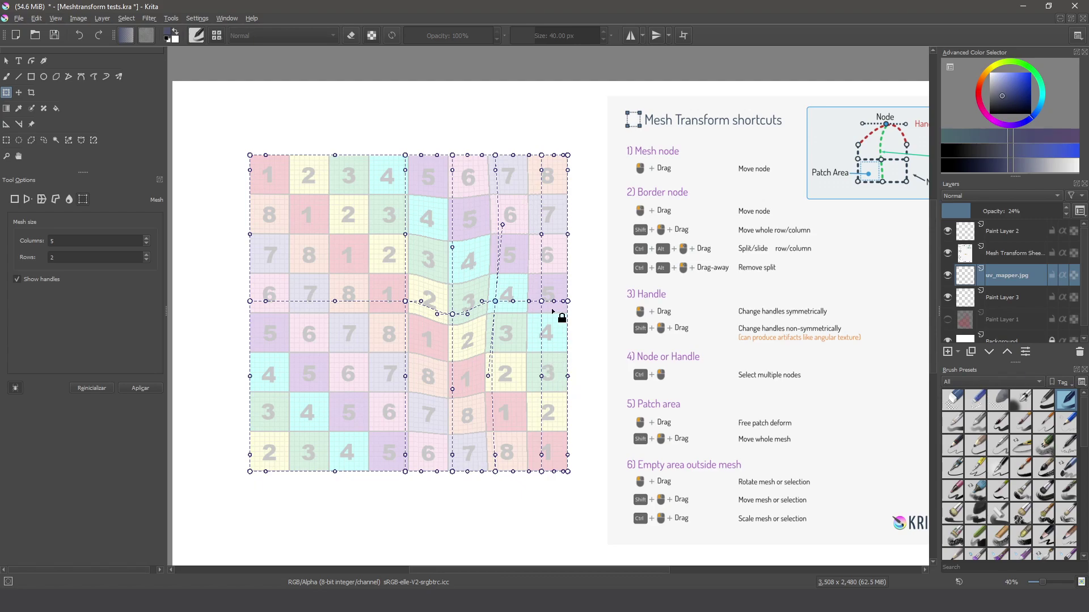
{"action": "left_click_drag", "start_coordinate": [453, 314], "coordinate": [457, 348]}
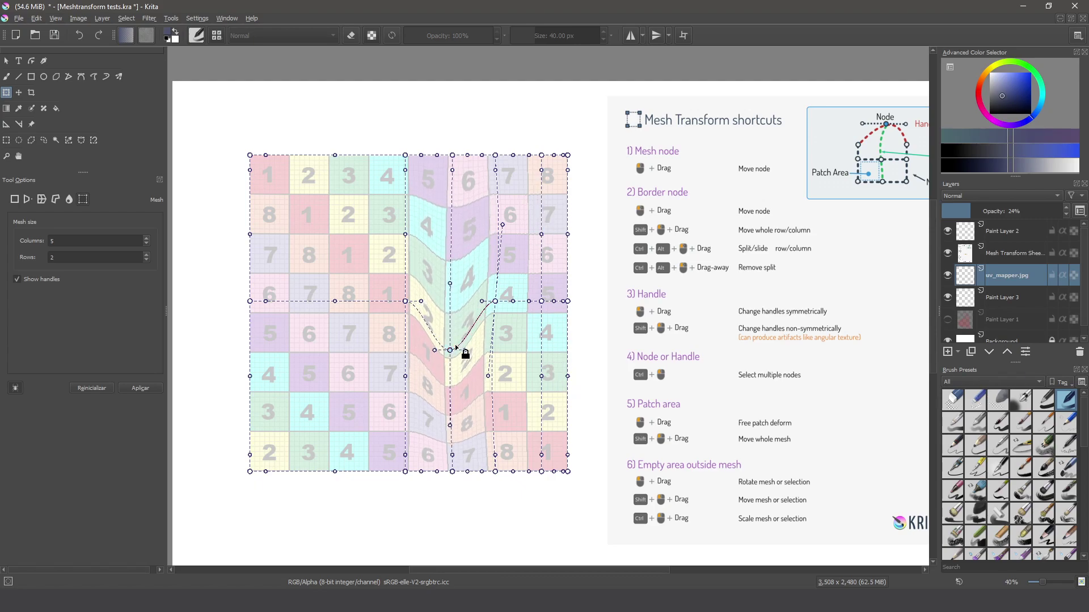
{"action": "left_click_drag", "start_coordinate": [543, 302], "coordinate": [536, 243]}
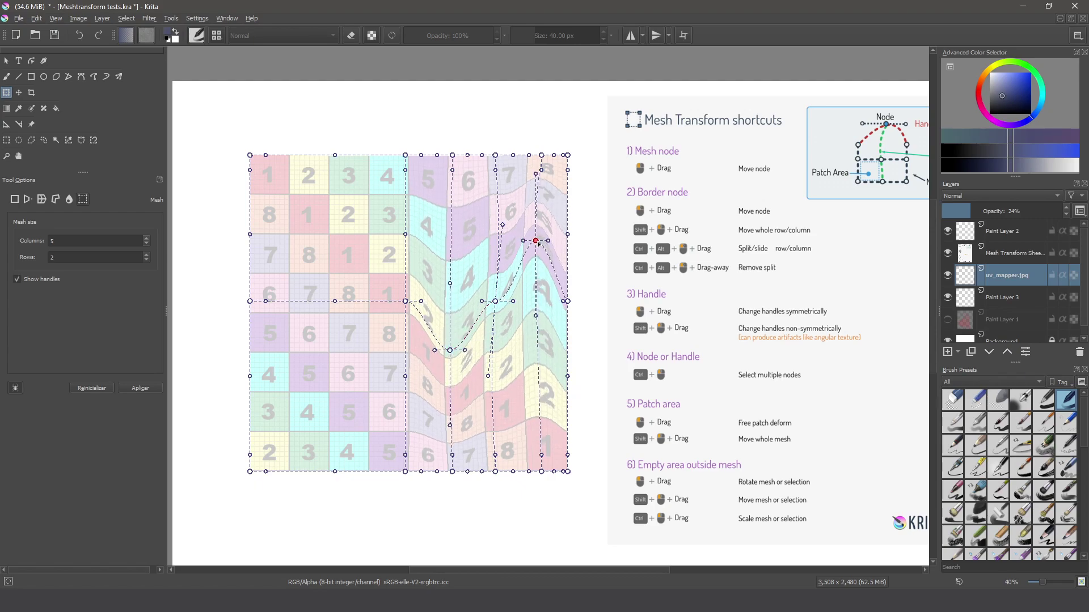
{"action": "mouse_move", "coordinate": [495, 306]}
{"action": "left_mouse_down"}
{"action": "mouse_move", "coordinate": [506, 368]}
{"action": "mouse_move", "coordinate": [497, 301]}
{"action": "left_mouse_up"}
{"action": "left_click_drag", "start_coordinate": [537, 242], "coordinate": [535, 351]}
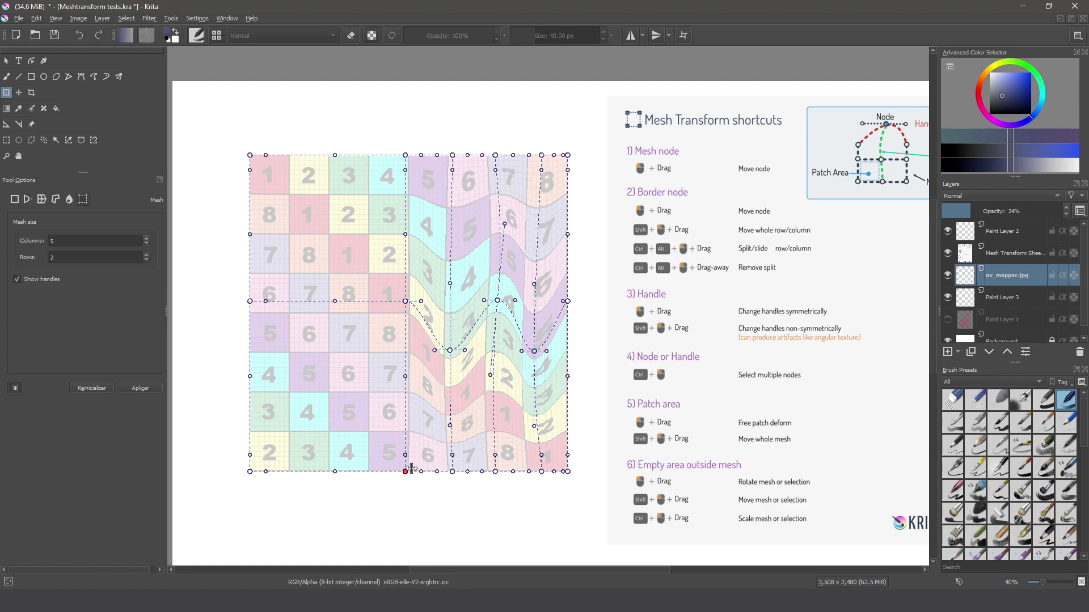
Step: Slide the four inner column lines left by dragging their bottom border nodes
{"action": "left_click_drag", "start_coordinate": [405, 472], "coordinate": [348, 471]}
{"action": "left_click_drag", "start_coordinate": [452, 471], "coordinate": [401, 448]}
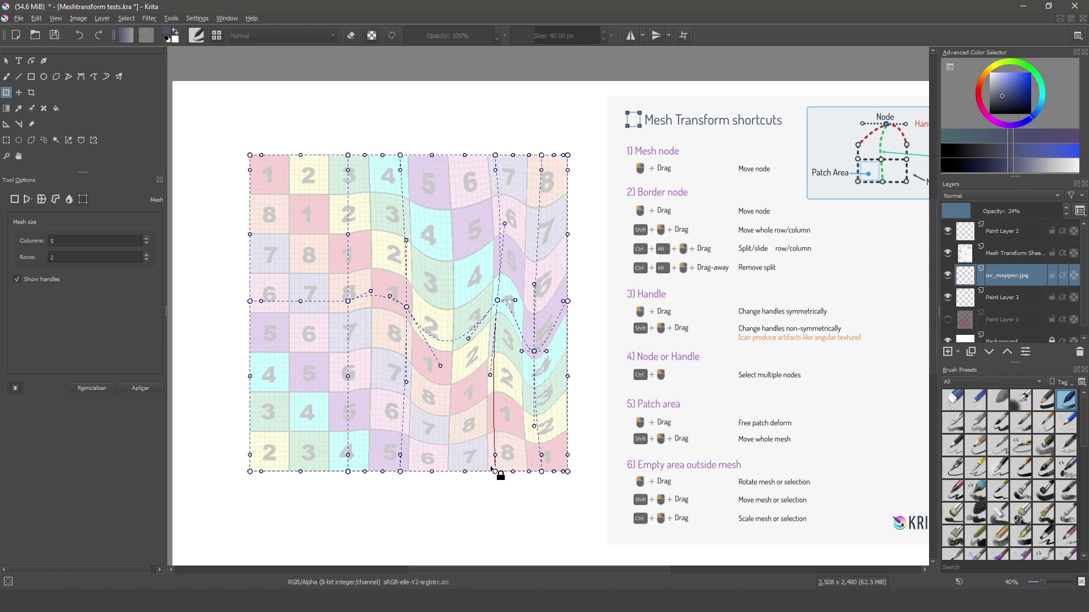
{"action": "left_click_drag", "start_coordinate": [495, 471], "coordinate": [450, 465]}
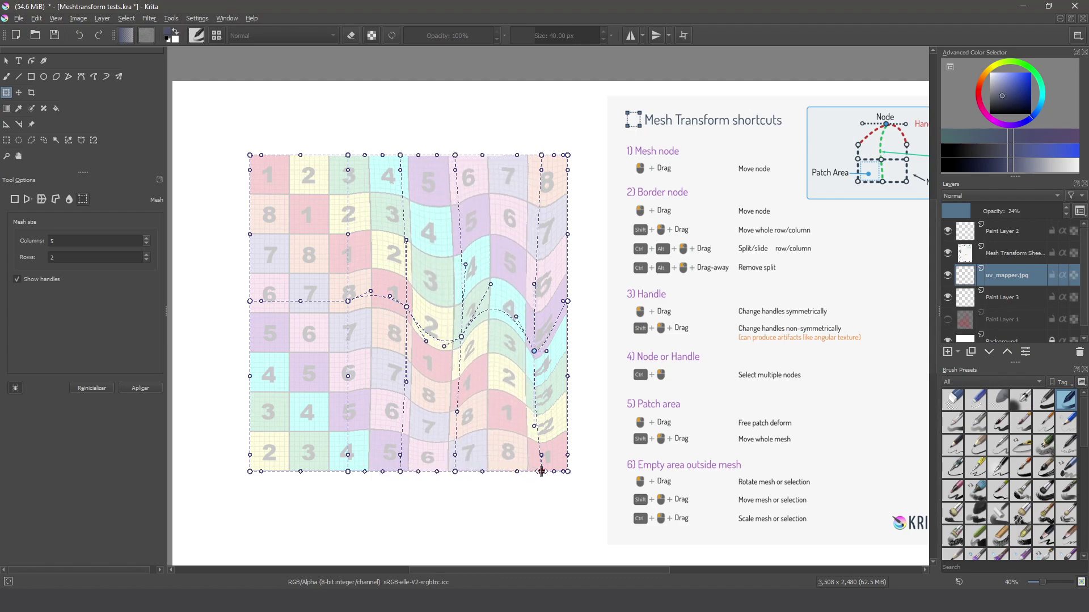
{"action": "left_click_drag", "start_coordinate": [541, 471], "coordinate": [508, 472]}
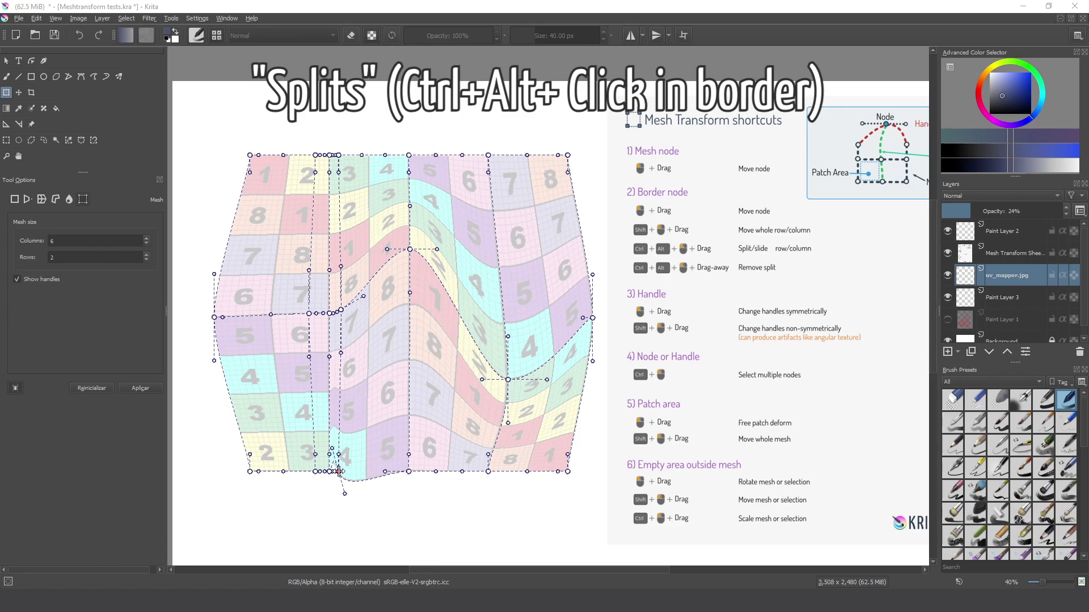
Step: Slide and add a column split, then remove three columns and the row split
{"action": "left_click_drag", "start_coordinate": [338, 472], "coordinate": [334, 534]}
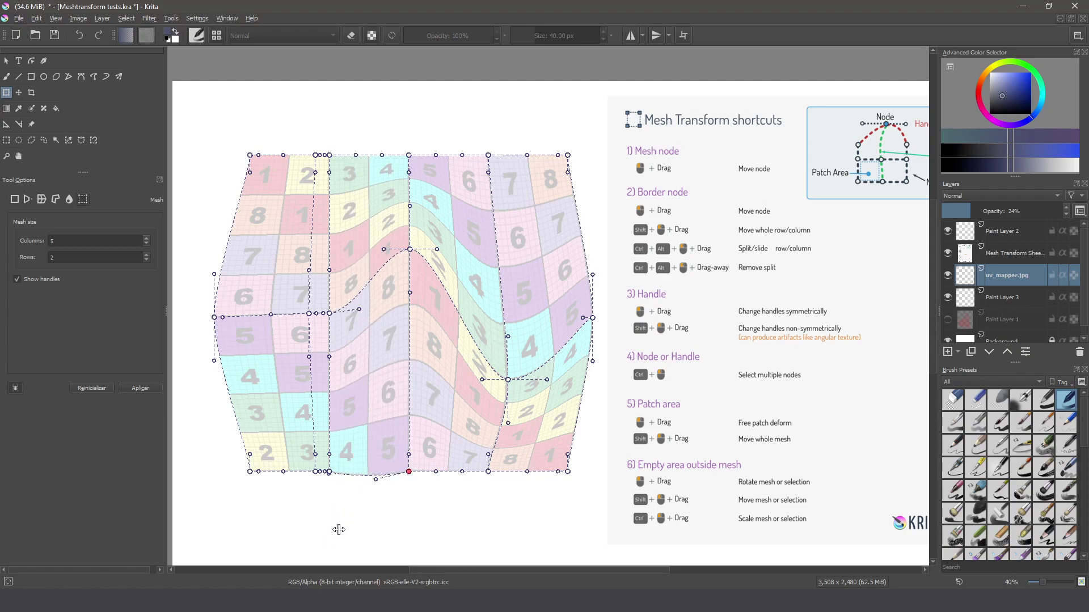
{"action": "left_click_drag", "start_coordinate": [337, 537], "coordinate": [390, 549]}
{"action": "left_click_drag", "start_coordinate": [411, 480], "coordinate": [414, 560]}
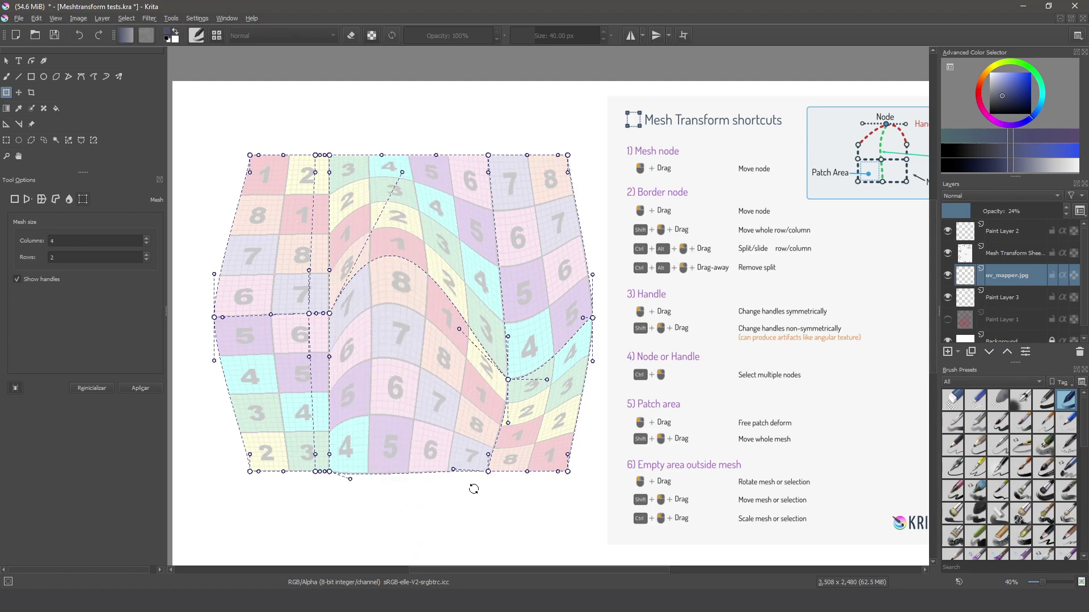
{"action": "left_click_drag", "start_coordinate": [488, 472], "coordinate": [490, 545]}
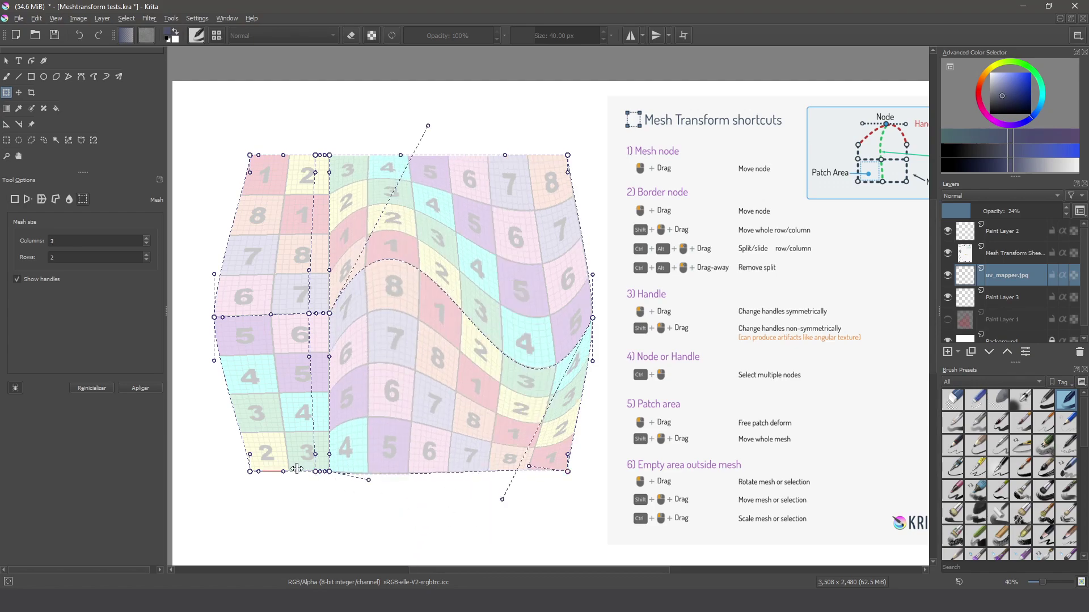
{"action": "left_click_drag", "start_coordinate": [314, 472], "coordinate": [316, 535]}
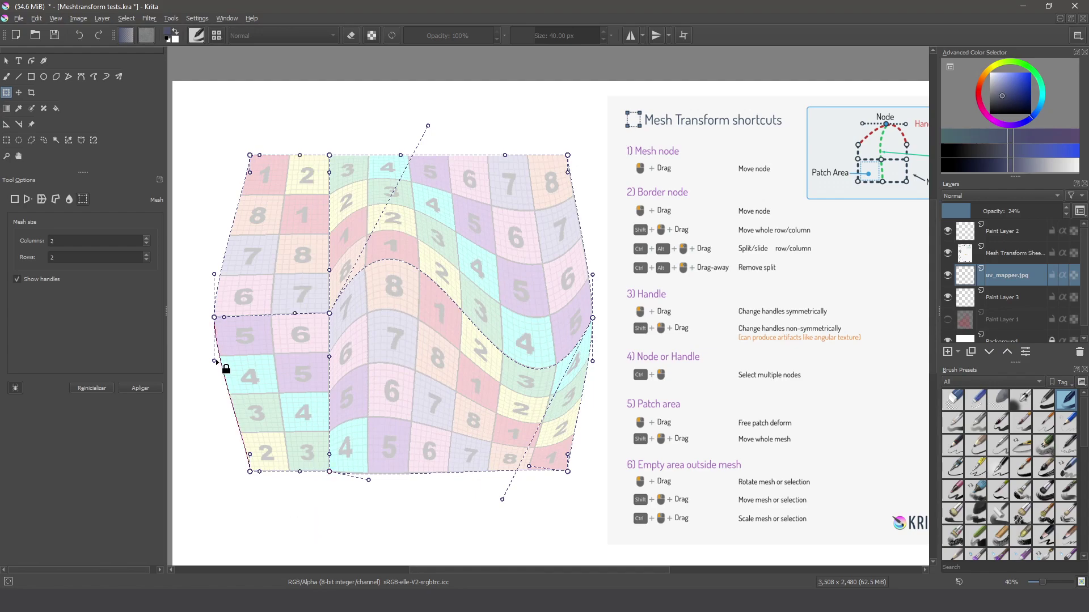
{"action": "left_click_drag", "start_coordinate": [215, 317], "coordinate": [173, 236]}
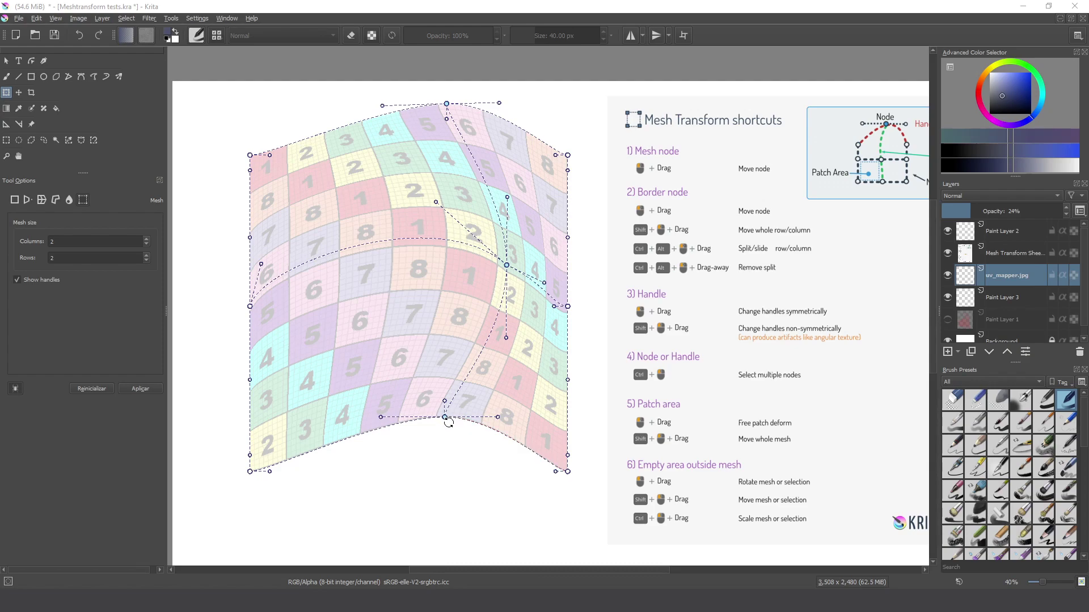
Step: Shift-drag the middle column's bottom node right, then back left to squeeze the left strip
{"action": "left_click_drag", "start_coordinate": [444, 417], "coordinate": [502, 434]}
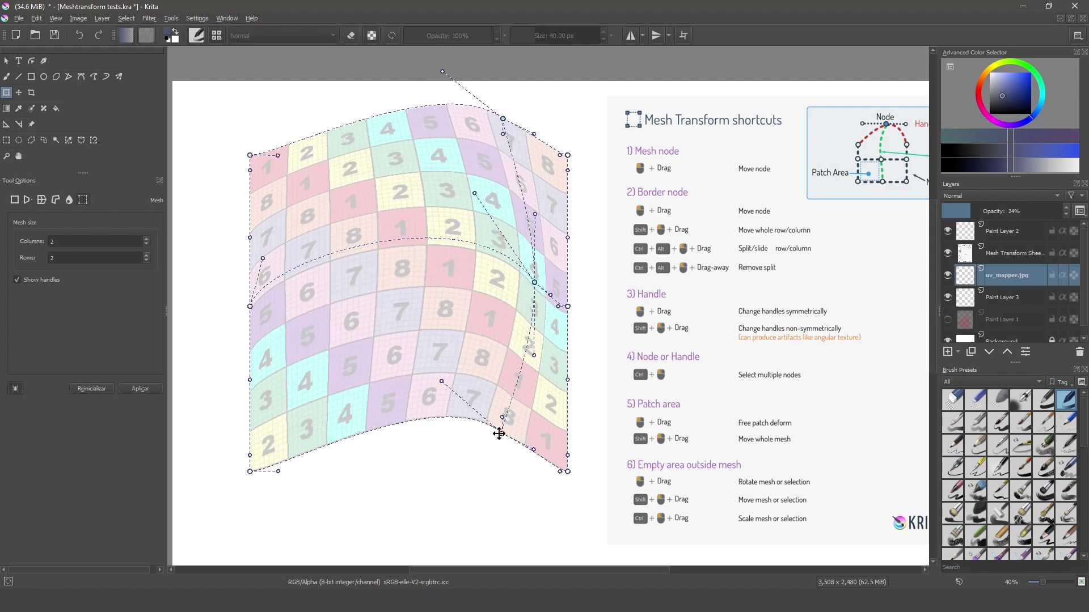
{"action": "left_click_drag", "start_coordinate": [501, 434], "coordinate": [309, 457]}
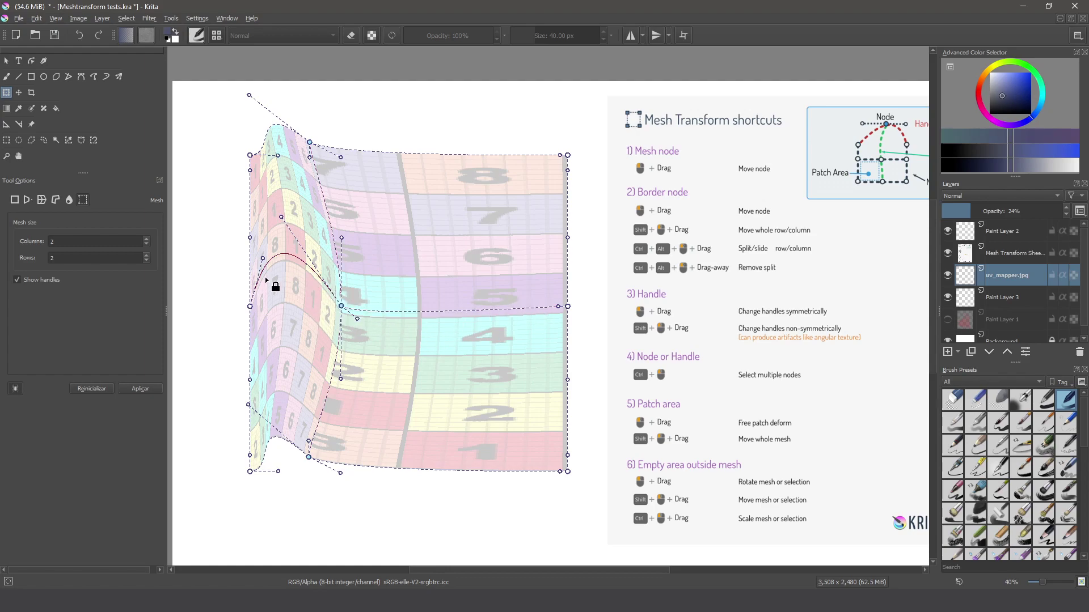
Step: Reshape the left patch's curves into a wavy band and nudge the middle column right
{"action": "left_click_drag", "start_coordinate": [474, 319], "coordinate": [329, 455]}
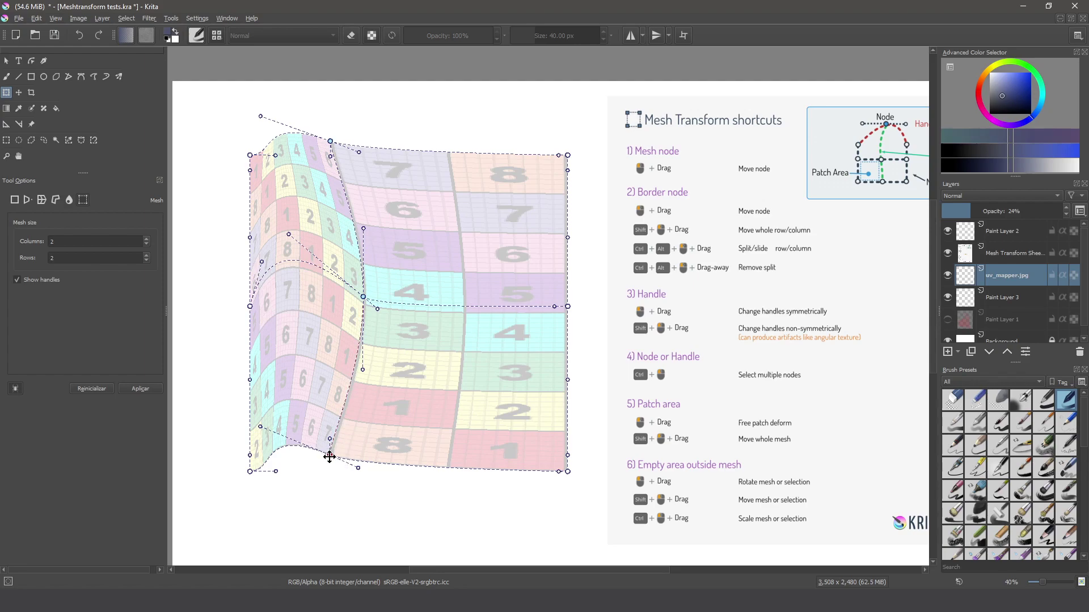
{"action": "left_click_drag", "start_coordinate": [329, 457], "coordinate": [339, 462]}
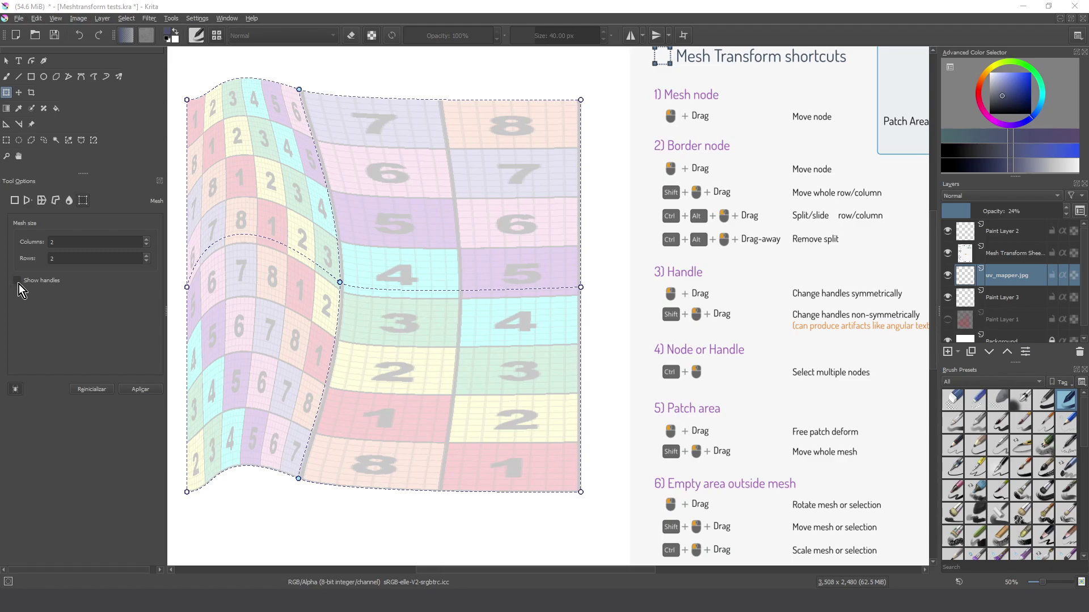
Step: Enable Show handles and drag the centre node's handle upward to arch the middle seam
{"action": "left_click", "coordinate": [17, 282]}
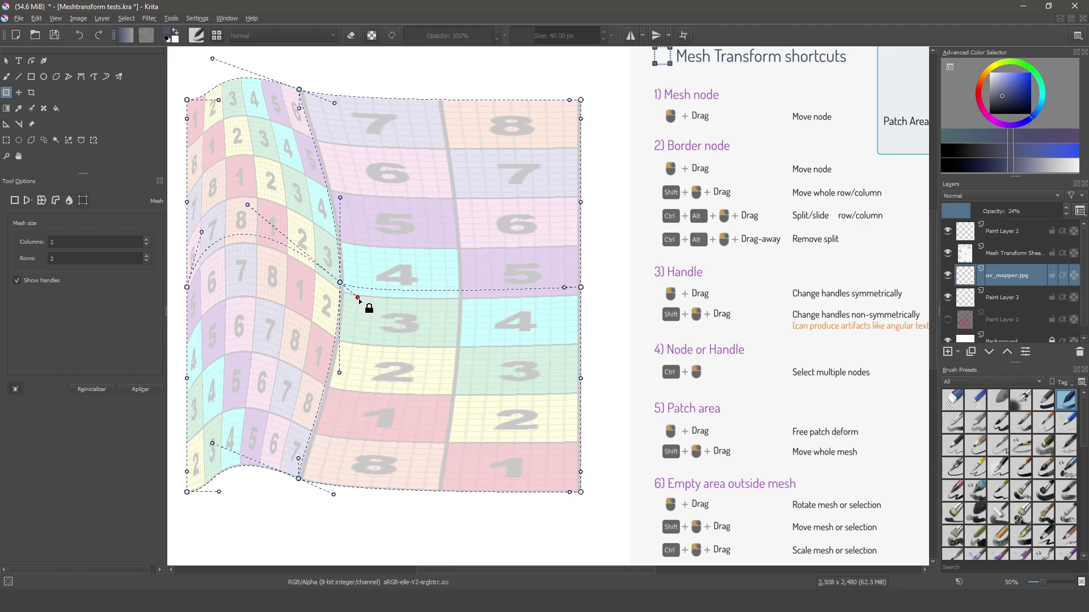
{"action": "left_click_drag", "start_coordinate": [359, 298], "coordinate": [372, 316]}
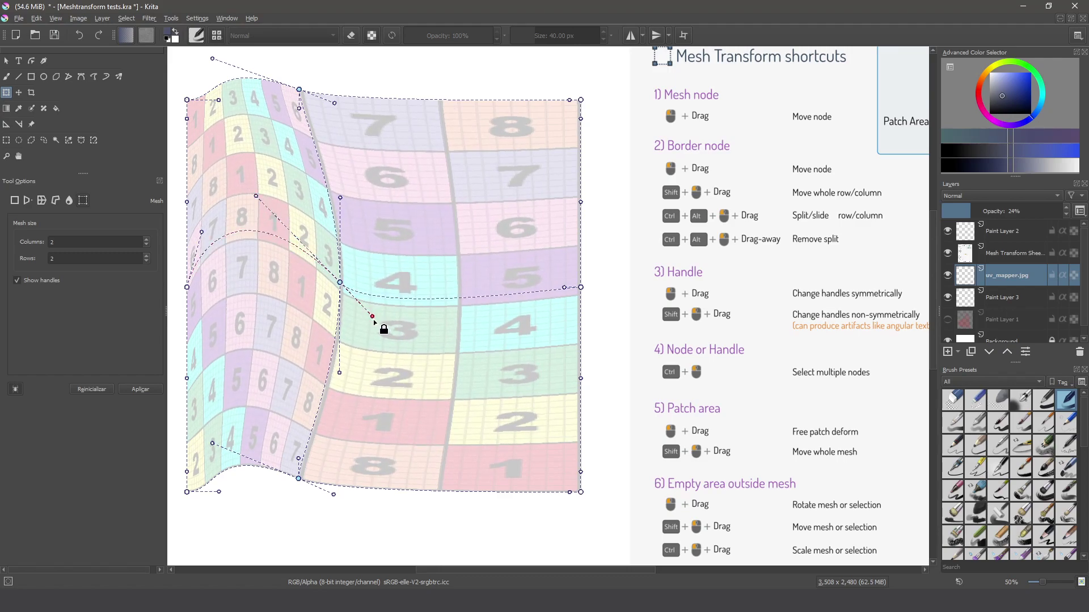
{"action": "mouse_move", "coordinate": [374, 318]}
{"action": "left_mouse_down"}
{"action": "mouse_move", "coordinate": [380, 312]}
{"action": "mouse_move", "coordinate": [368, 312]}
{"action": "left_mouse_up"}
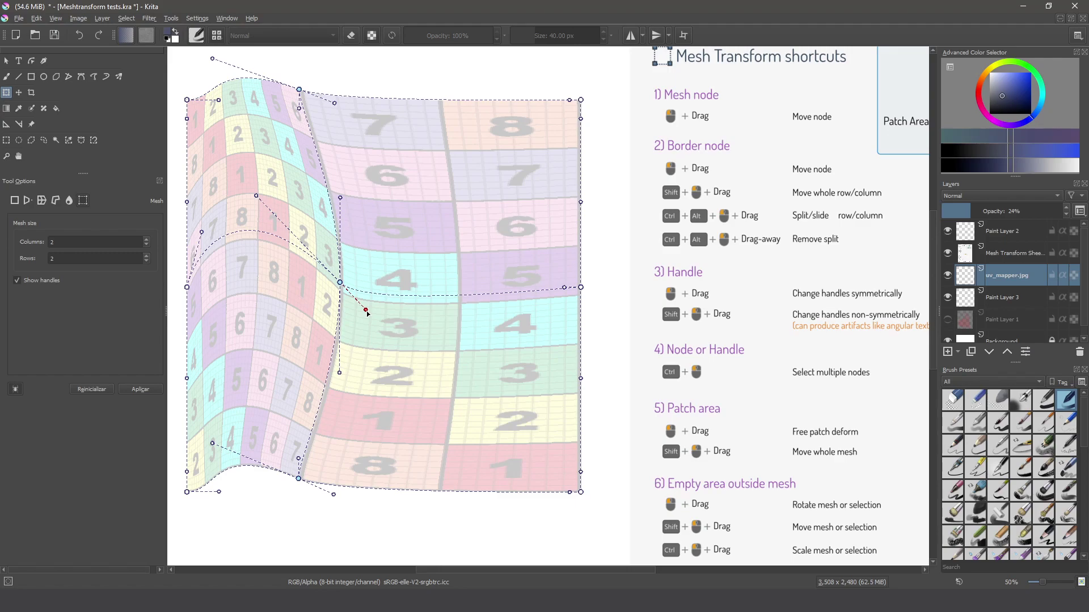
{"action": "left_click_drag", "start_coordinate": [366, 312], "coordinate": [406, 83]}
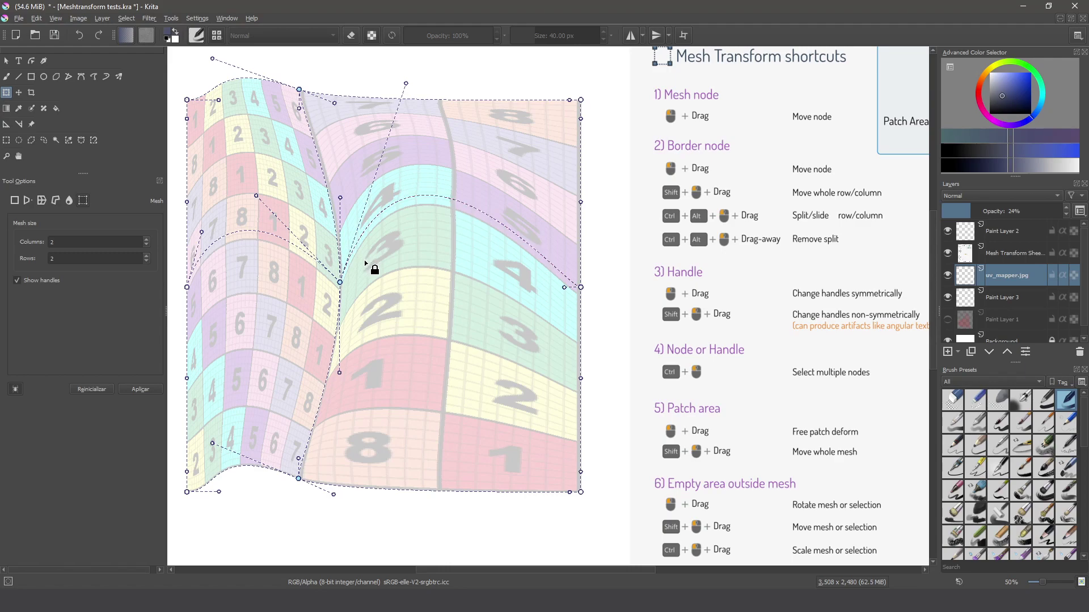
Step: Undo the last change, then move the centre node's upper and right handles asymmetrically
{"action": "key", "text": "ctrl+z"}
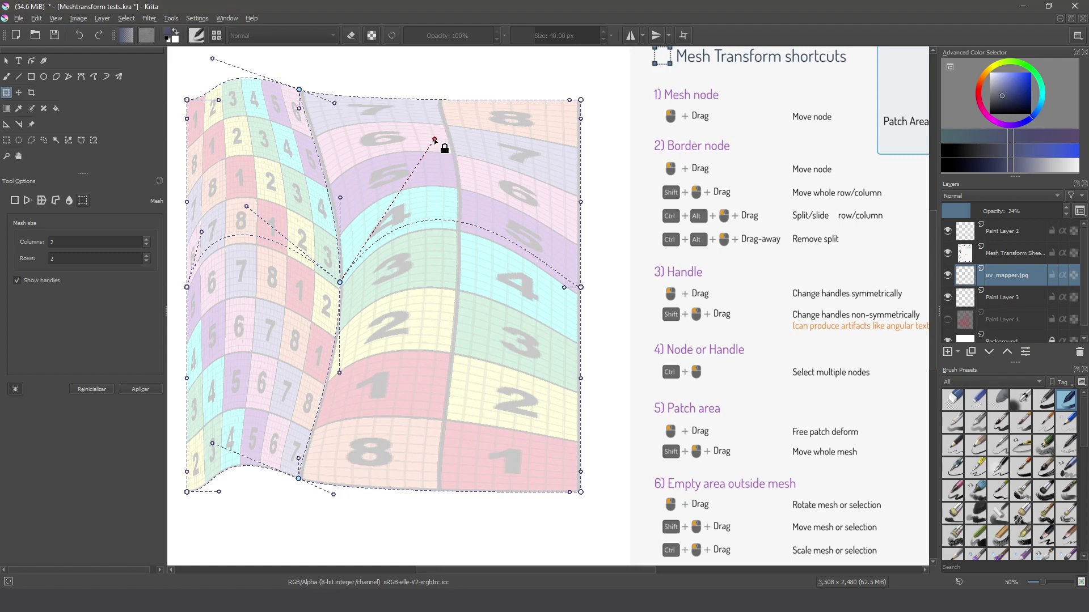
{"action": "left_click_drag", "start_coordinate": [436, 142], "coordinate": [446, 199]}
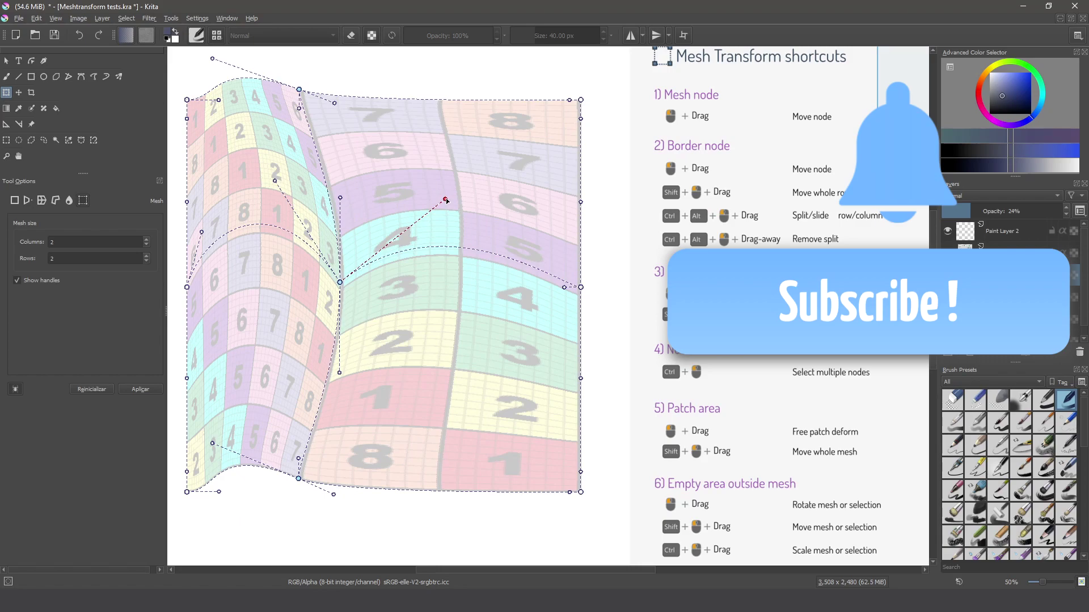
{"action": "left_click_drag", "start_coordinate": [446, 199], "coordinate": [422, 196]}
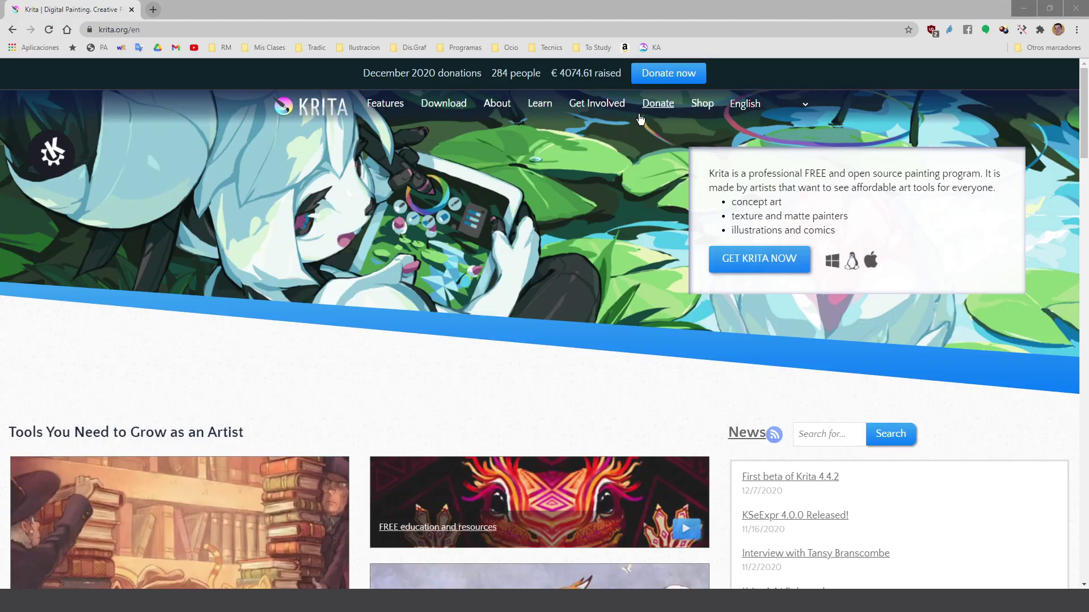
Step: Browse the krita.org Donations, Monthly Subscription and Sponsors pages, then check PayPal as payment method
{"action": "left_click", "coordinate": [653, 108]}
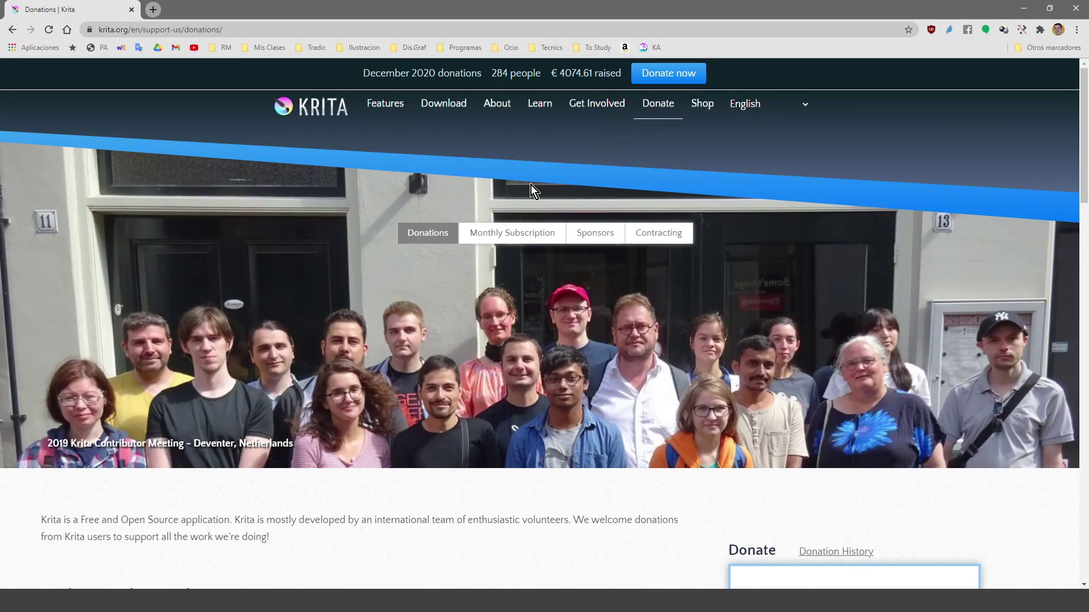
{"action": "left_click", "coordinate": [499, 235]}
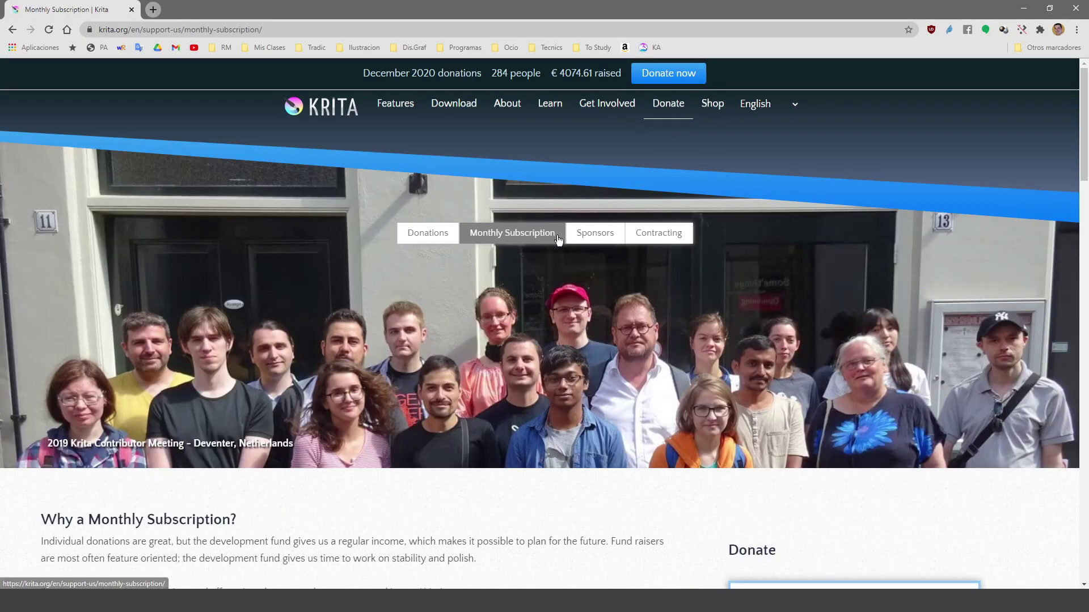
{"action": "left_click", "coordinate": [592, 233]}
{"action": "scroll", "coordinate": [591, 257], "scroll_direction": "down", "scroll_amount": 6}
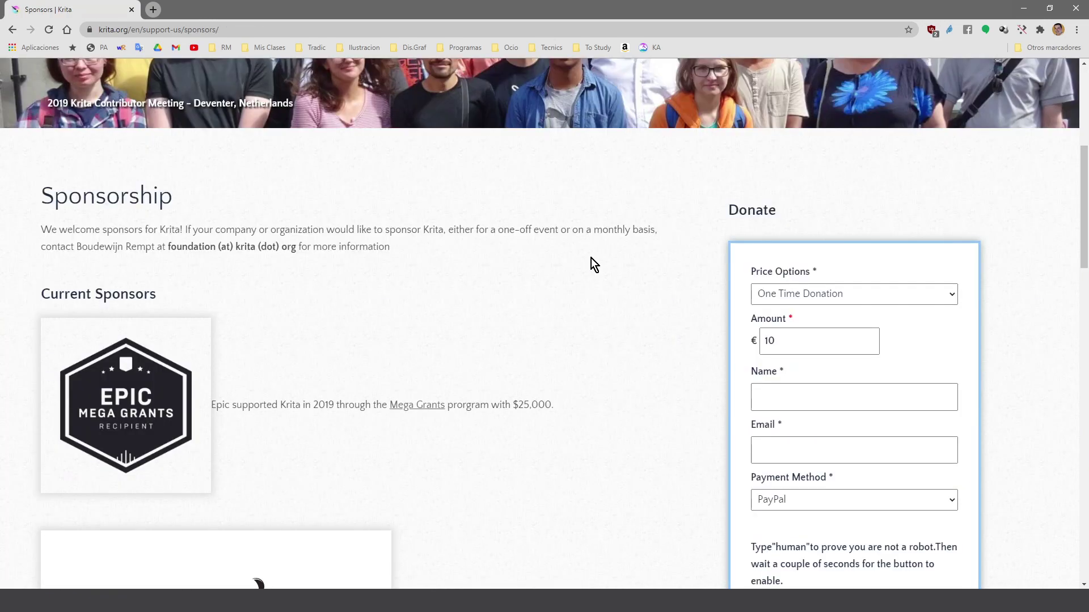
{"action": "middle_click", "coordinate": [590, 264]}
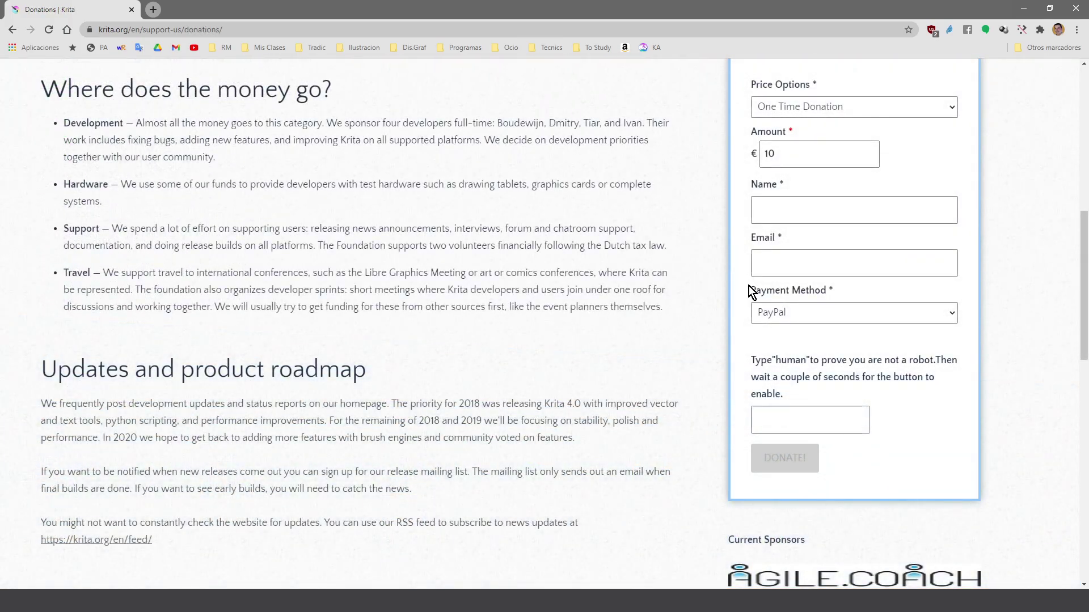
{"action": "left_click", "coordinate": [775, 314]}
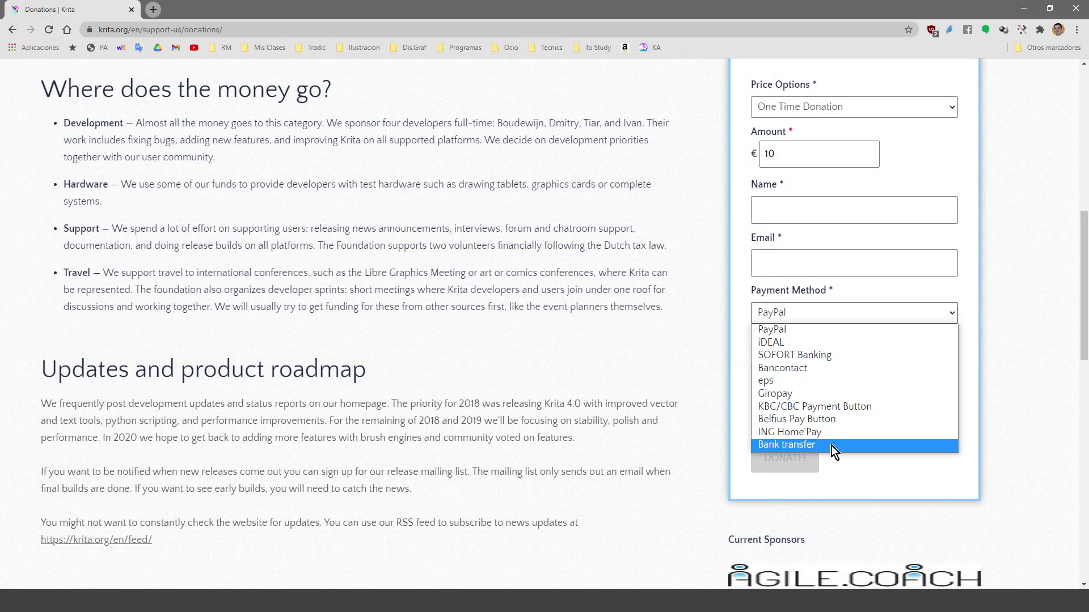
{"action": "left_click", "coordinate": [746, 333]}
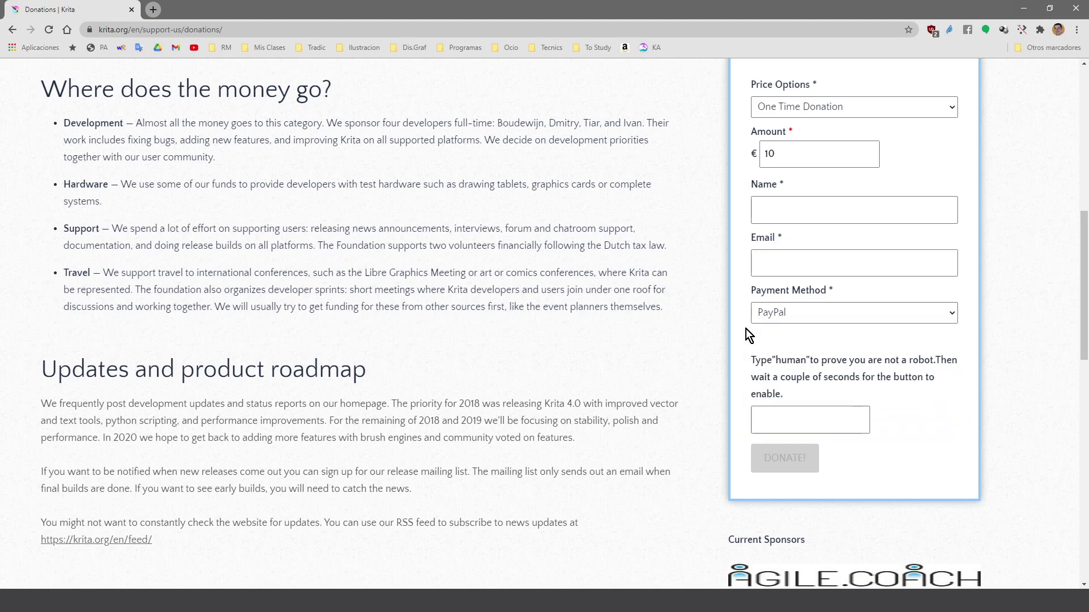